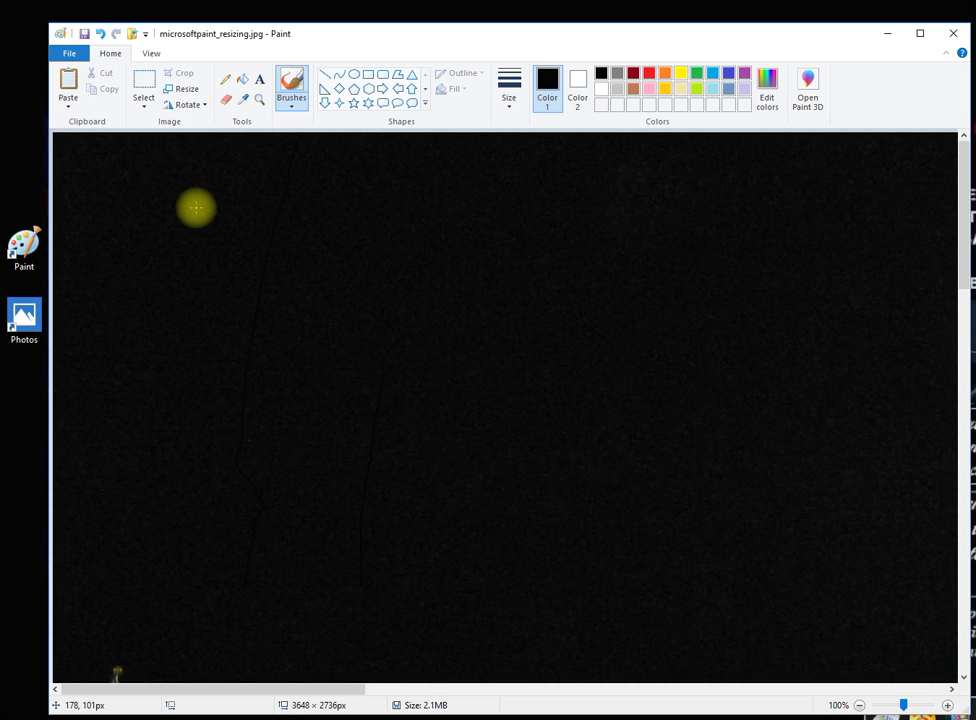
# Step: Resize the whole picture to 50 percent horizontally and vertically, maintaining the aspect ratio
pyautogui.click(186, 89)
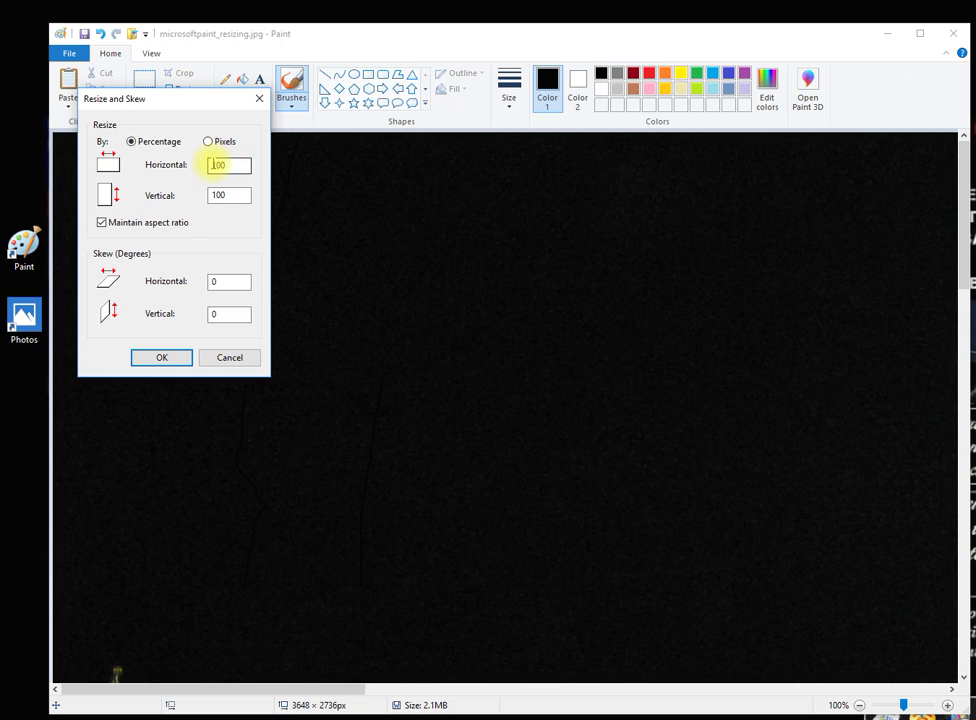
pyautogui.click(231, 197)
pyautogui.click(229, 164)
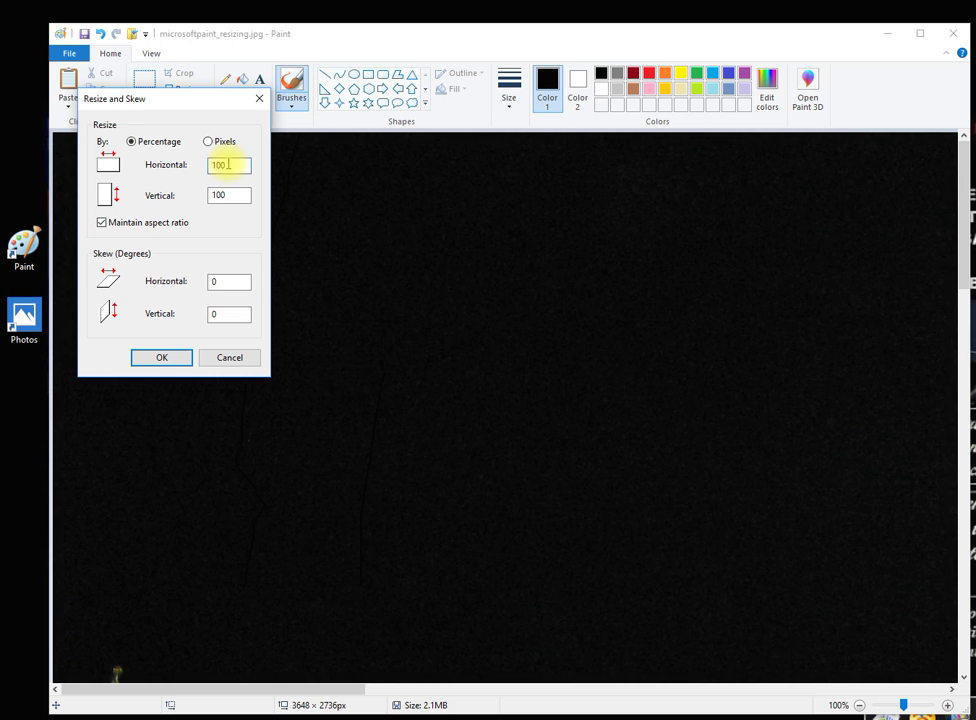
pyautogui.press('BackSpace')
pyautogui.press('BackSpace')
pyautogui.press('BackSpace')
pyautogui.write('50')
pyautogui.click(161, 358)
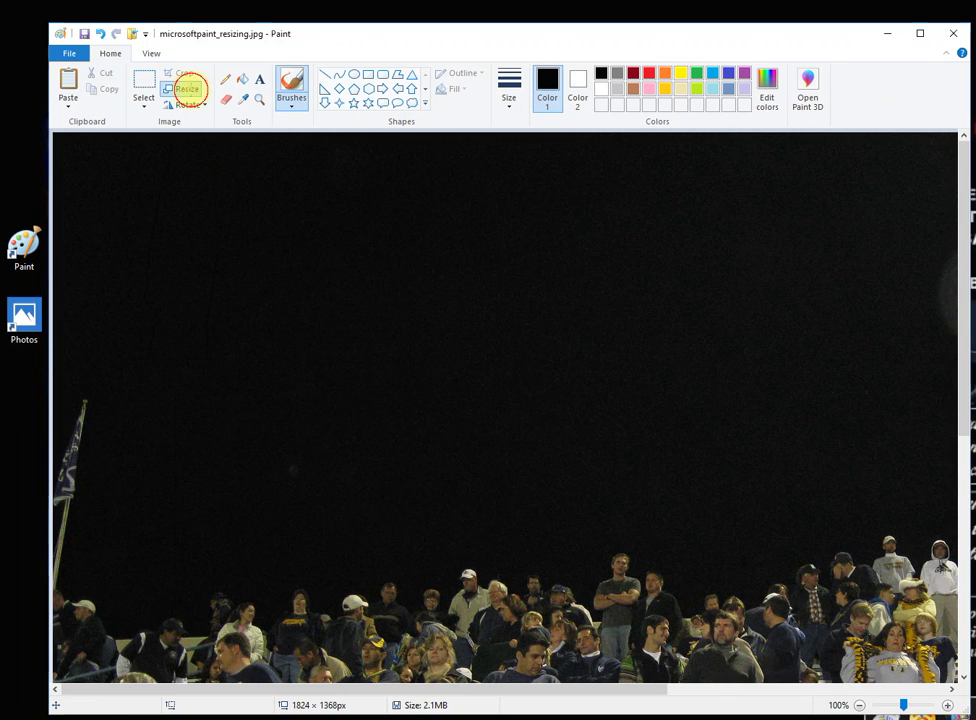
# Step: Shrink the picture a second time by 50 percent in both directions with the aspect ratio maintained
pyautogui.click(189, 89)
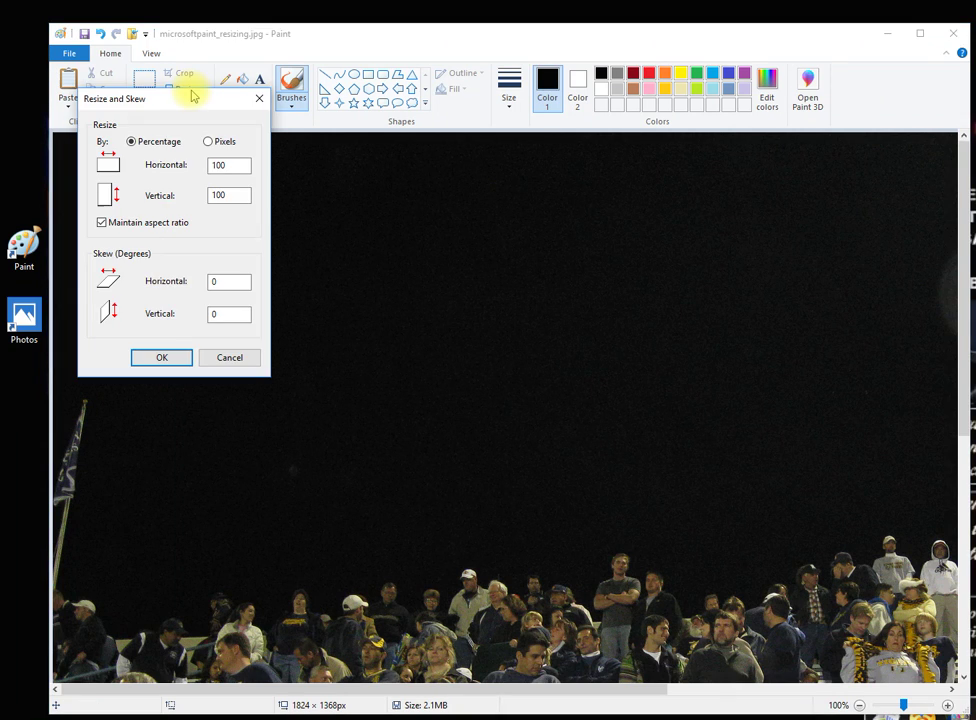
pyautogui.doubleClick(229, 166)
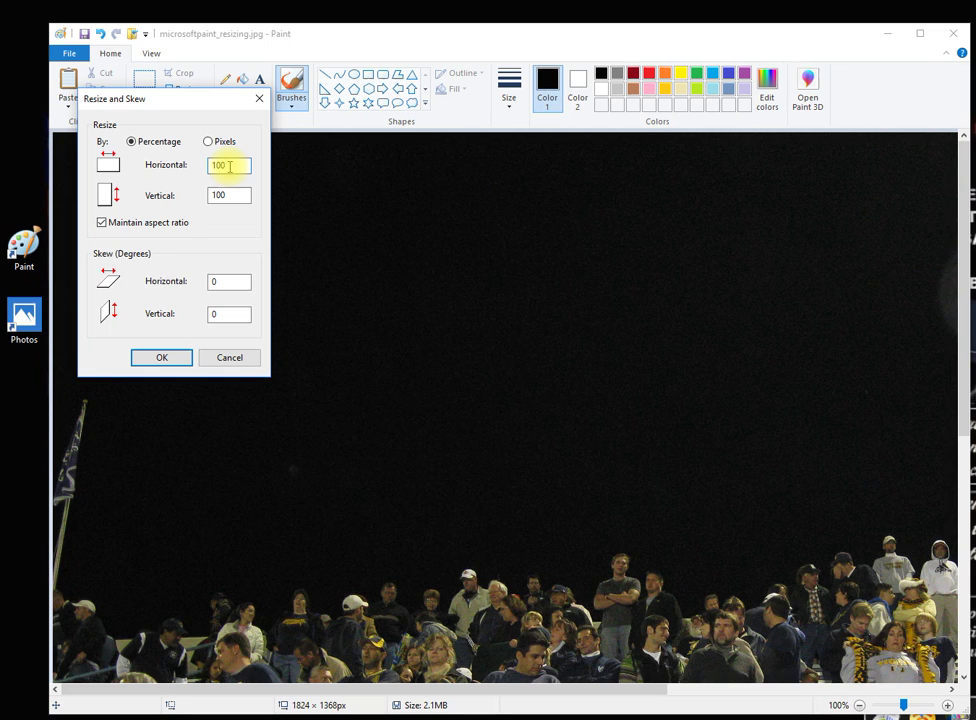
pyautogui.press('BackSpace')
pyautogui.press('BackSpace')
pyautogui.press('BackSpace')
pyautogui.write('50')
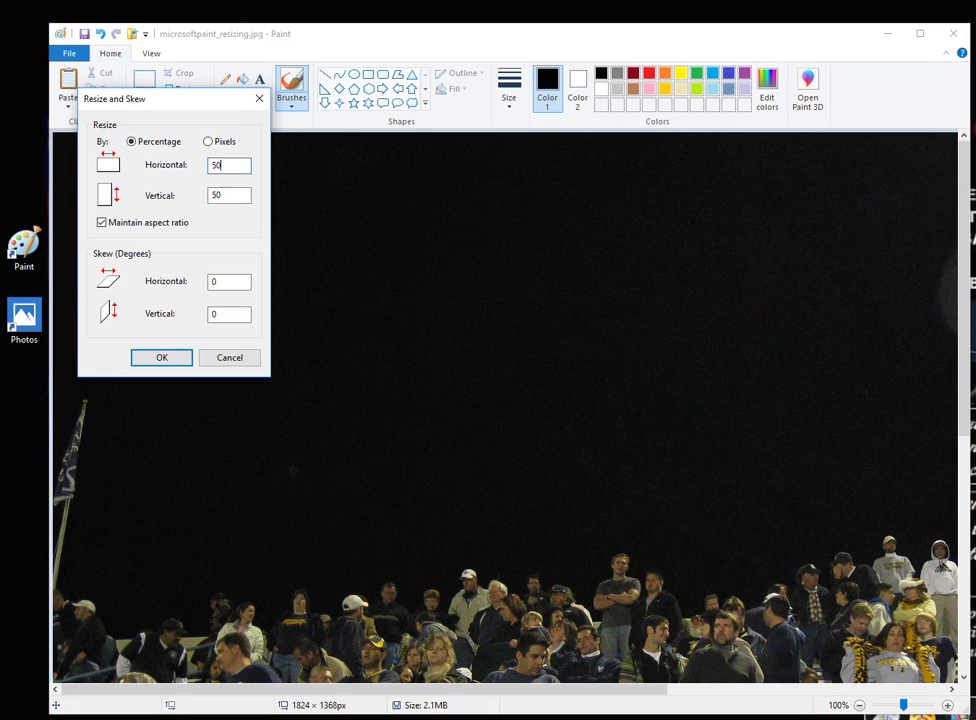
pyautogui.click(184, 362)
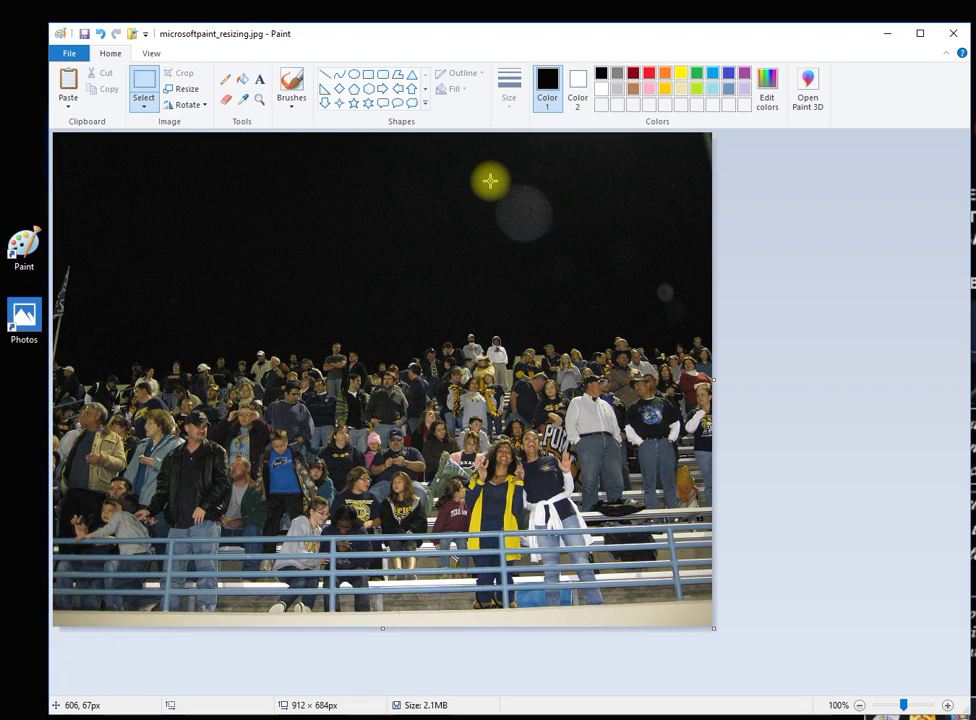
# Step: Delete an area of about 94 × 96 px around the large light spot in the sky and copy a dark patch of about 131 × 110 px beside it
pyautogui.moveTo(490, 177); pyautogui.dragTo(558, 245)
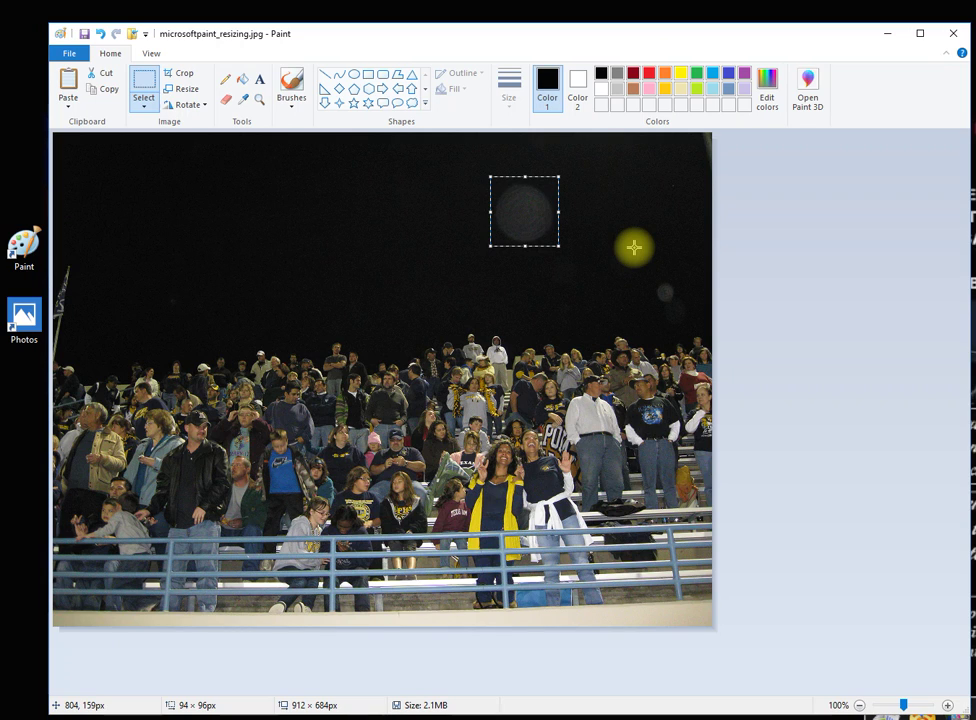
pyautogui.press('Delete')
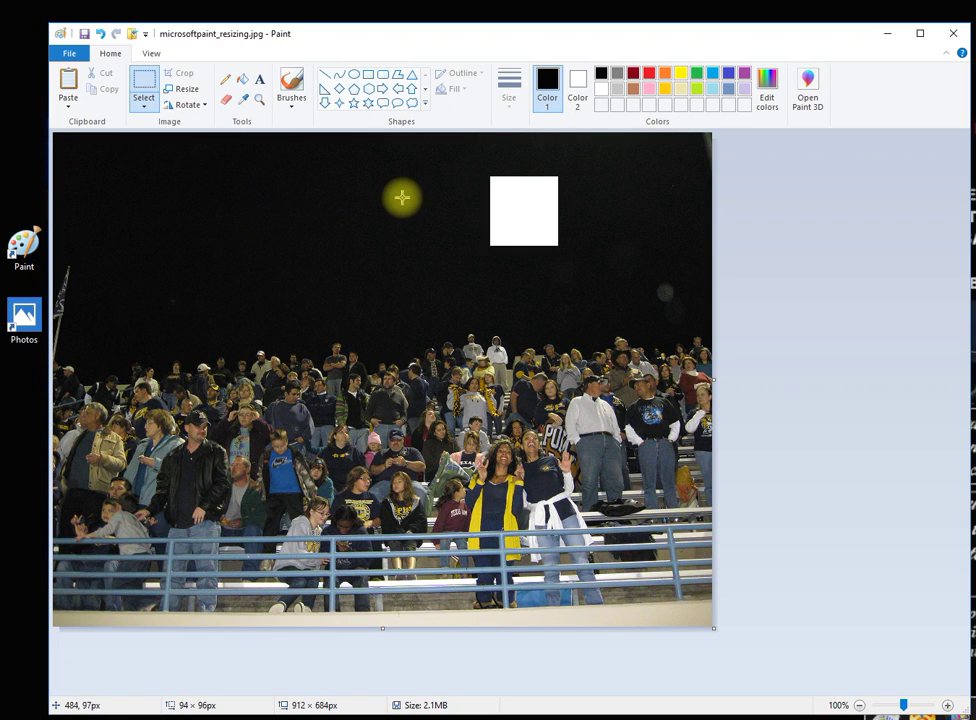
pyautogui.moveTo(392, 169); pyautogui.dragTo(486, 248)
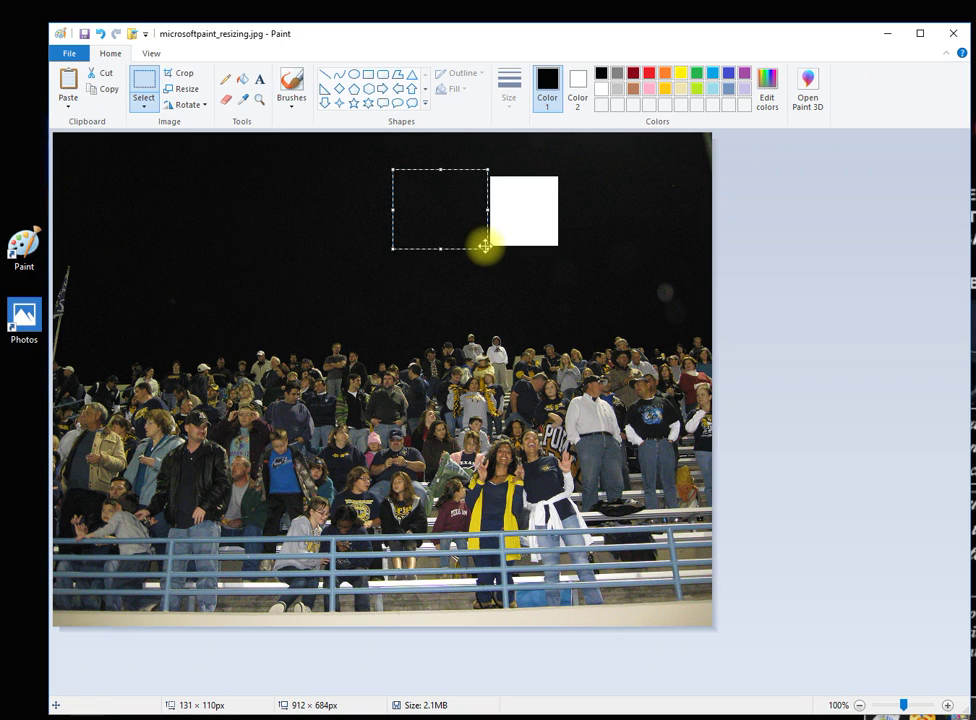
pyautogui.rightClick(449, 209)
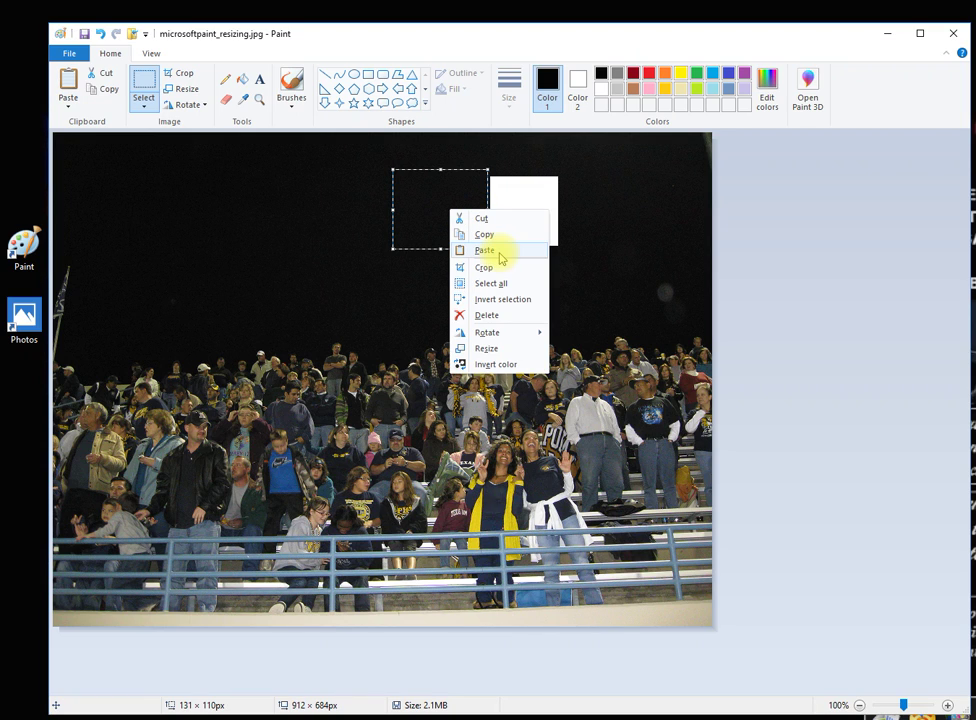
pyautogui.click(480, 234)
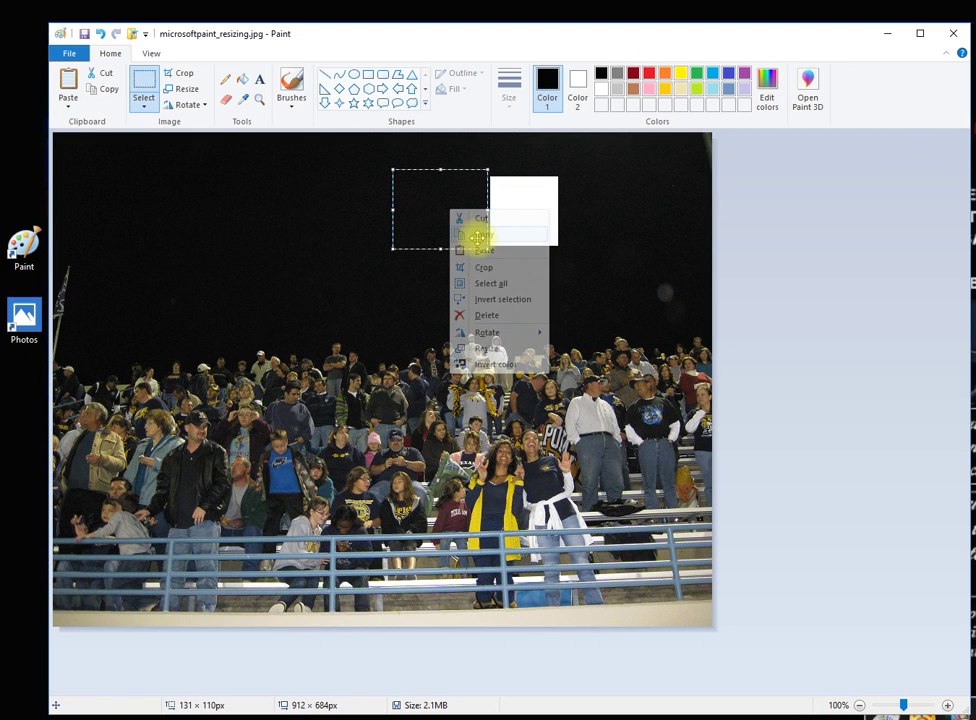
pyautogui.click(325, 270)
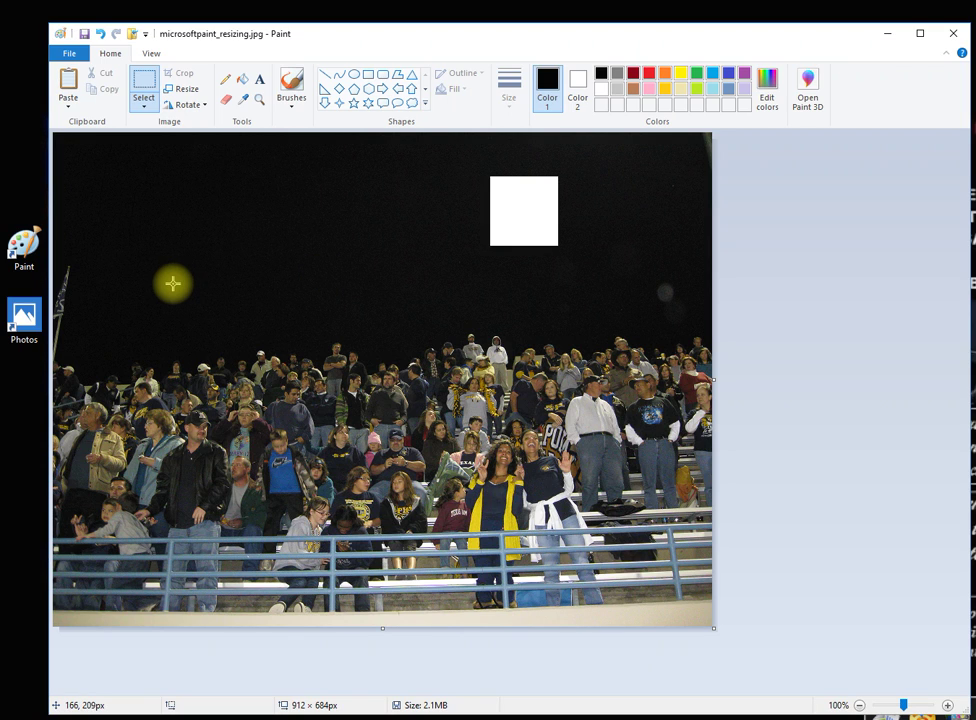
# Step: Paste the copied dark sky patch and place it over the large white gap in the sky
pyautogui.click(68, 86)
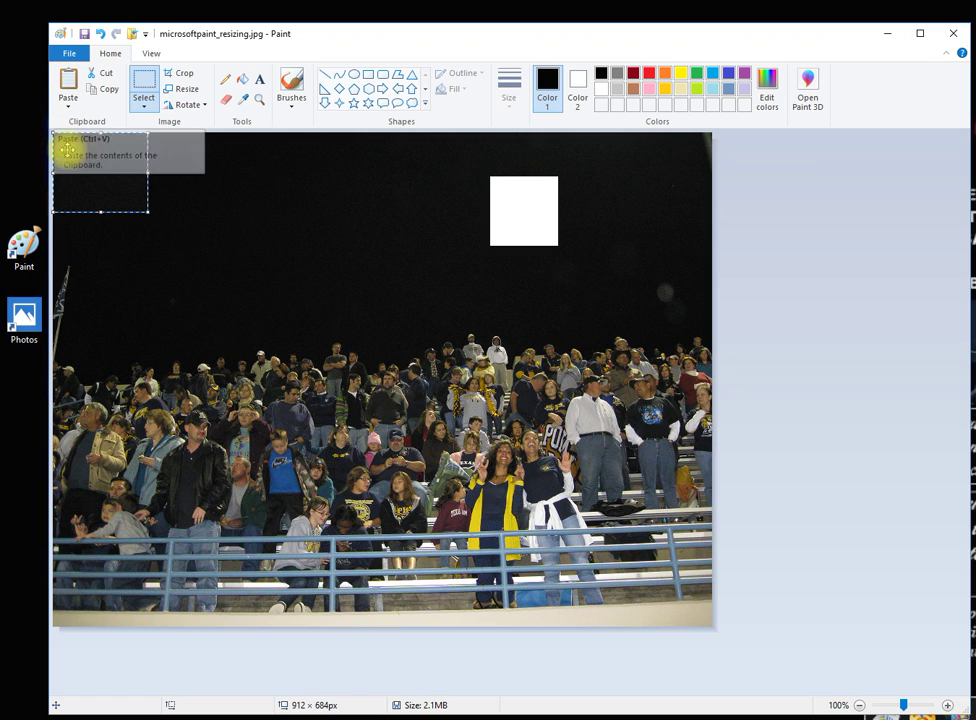
pyautogui.click(80, 176)
pyautogui.moveTo(87, 184); pyautogui.dragTo(491, 214)
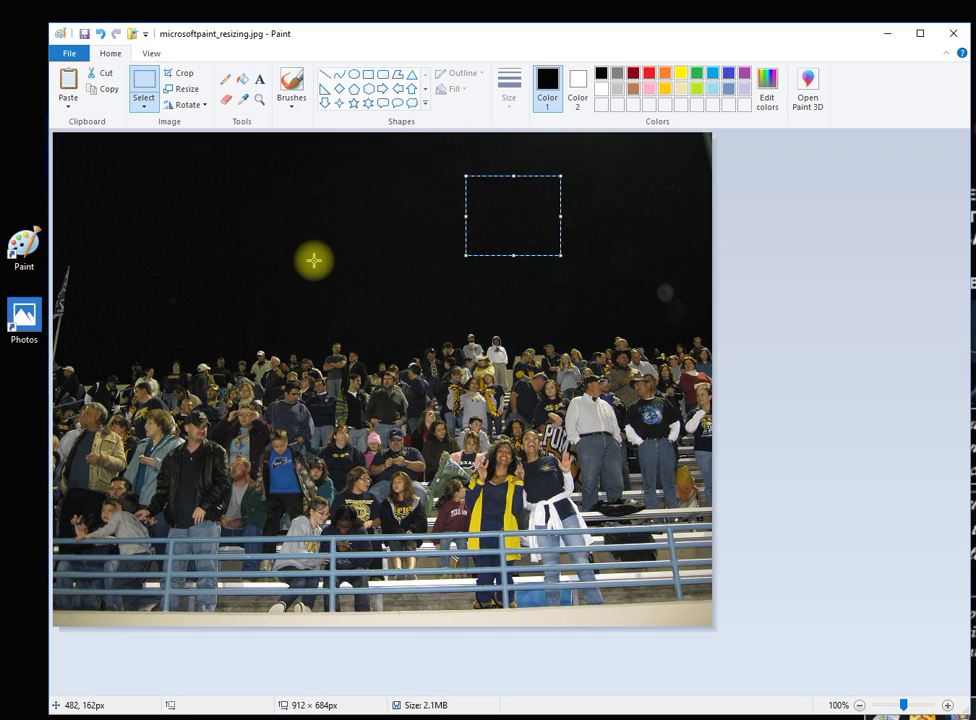
pyautogui.click(319, 226)
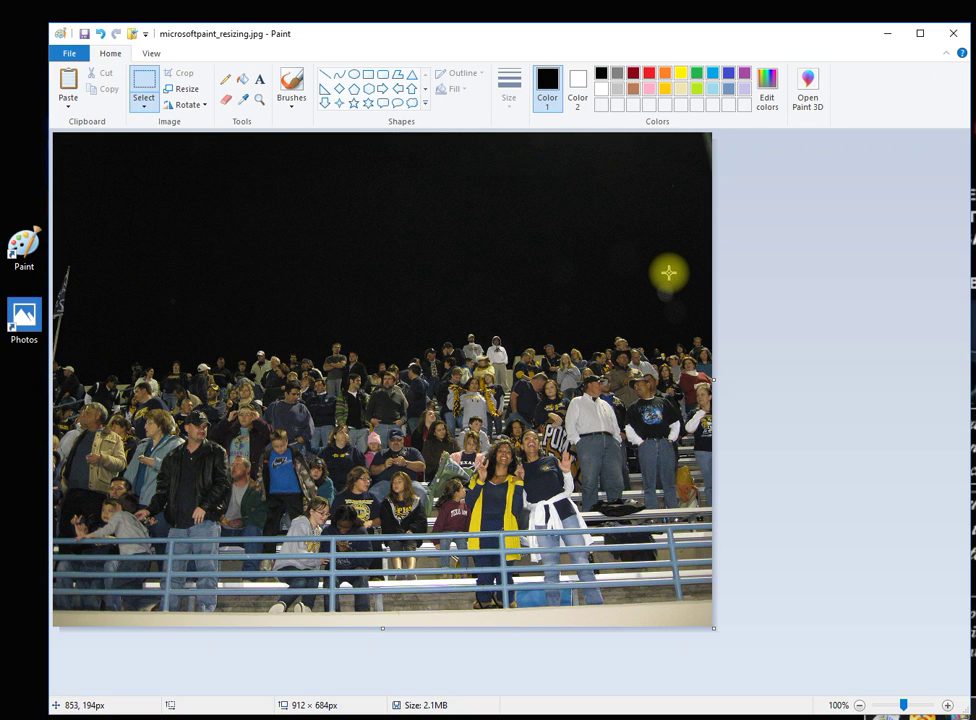
# Step: Delete an area of about 46 × 50 px around the small light spot above the crowd at the photo's right side
pyautogui.moveTo(647, 270); pyautogui.dragTo(678, 311)
pyautogui.moveTo(679, 311); pyautogui.dragTo(681, 307)
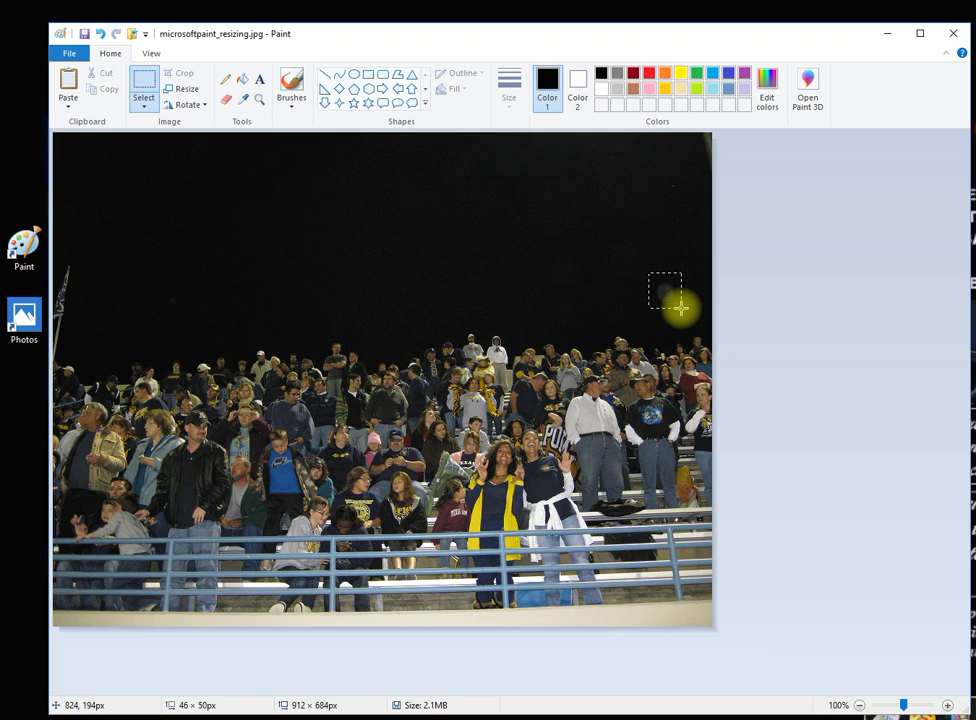
pyautogui.moveTo(681, 307); pyautogui.dragTo(681, 307)
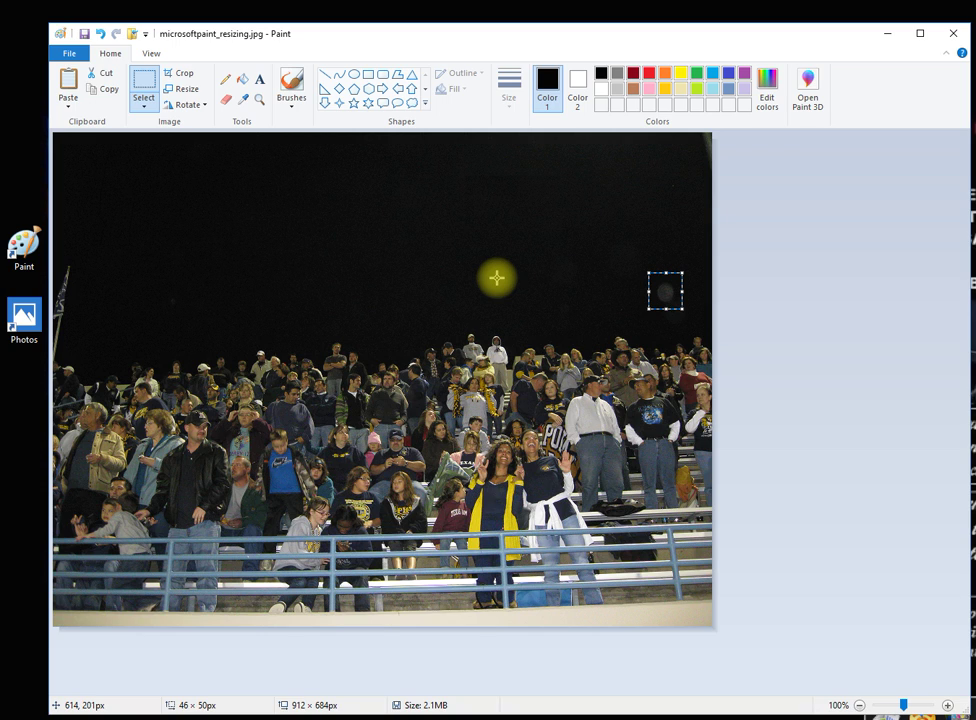
pyautogui.press('Delete')
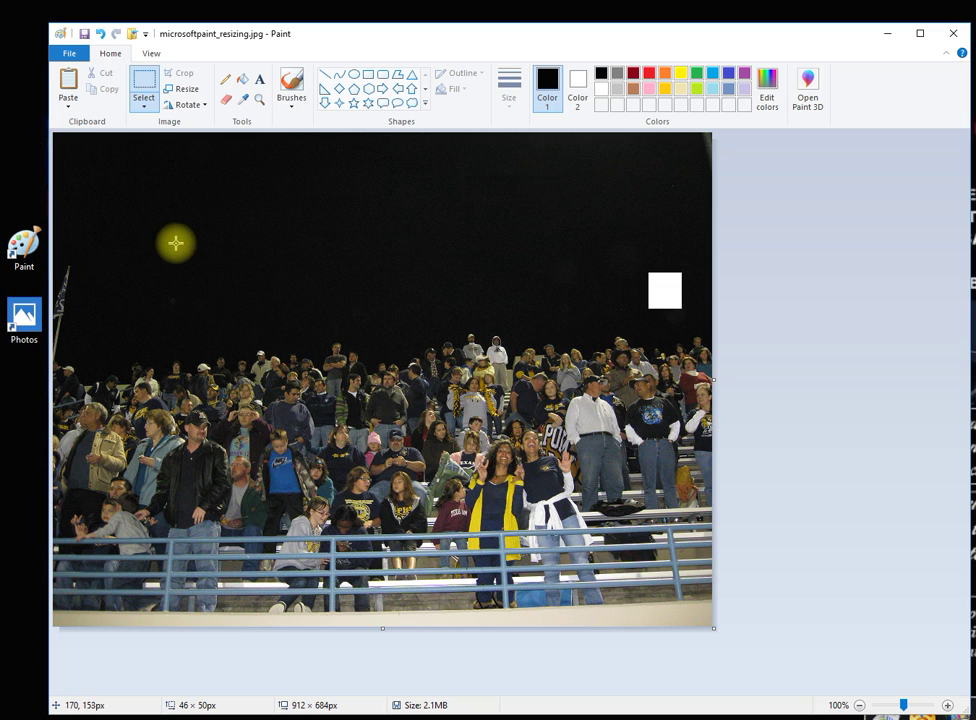
# Step: Paste the dark sky patch again and cover the small white gap above the crowd with it
pyautogui.click(68, 80)
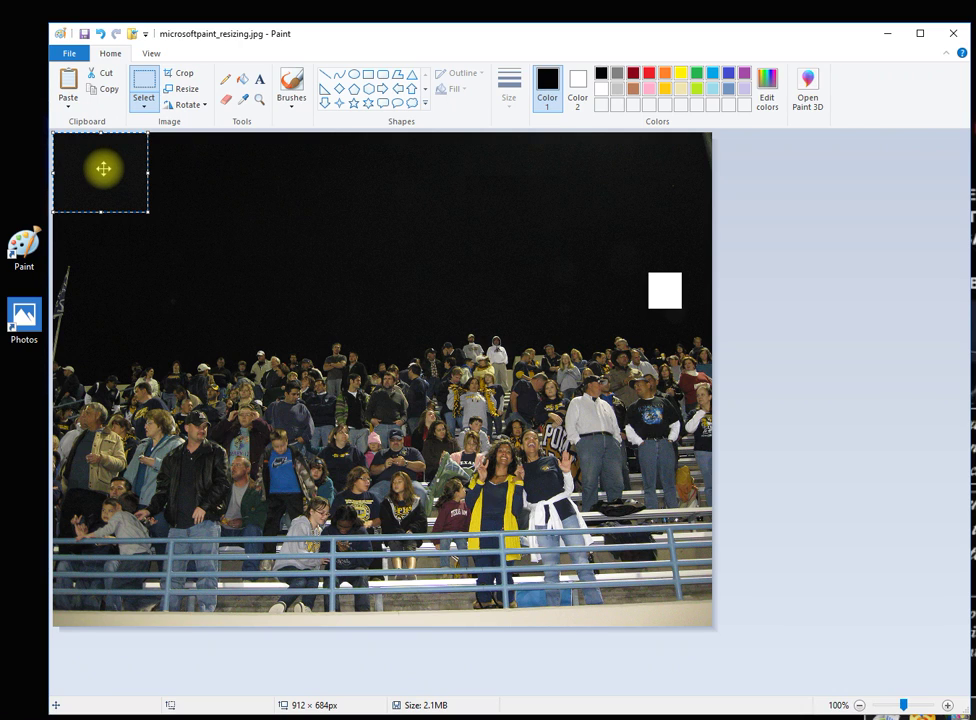
pyautogui.moveTo(103, 168); pyautogui.dragTo(655, 270)
pyautogui.click(281, 194)
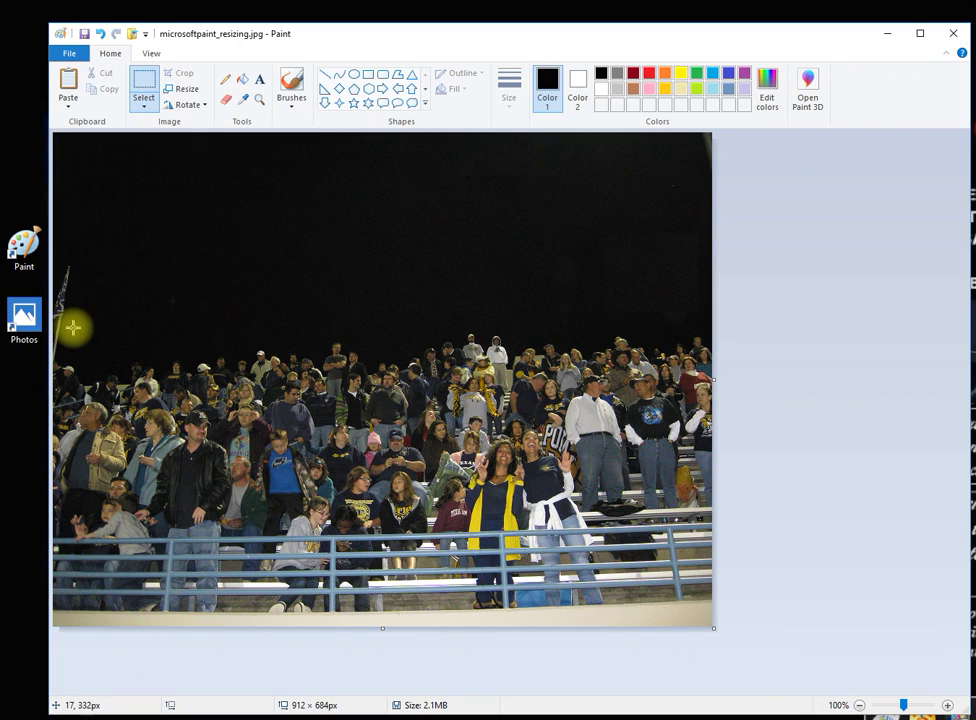
# Step: Select an area of about 410 × 449 px around the two waving women and move it to the canvas's top-left corner
pyautogui.click(144, 84)
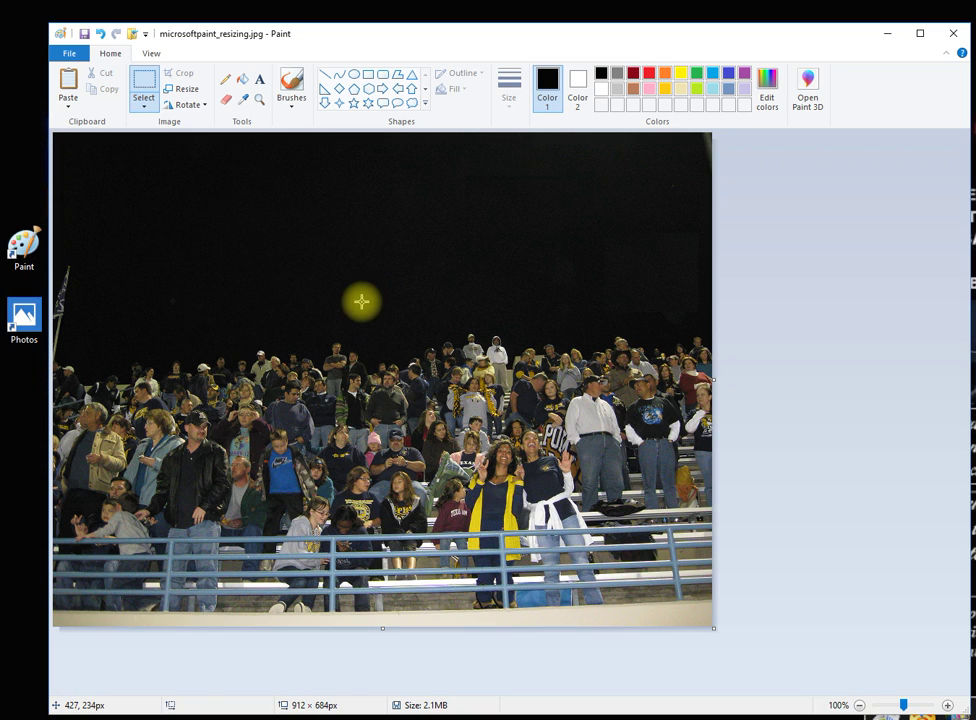
pyautogui.moveTo(361, 301); pyautogui.dragTo(656, 625)
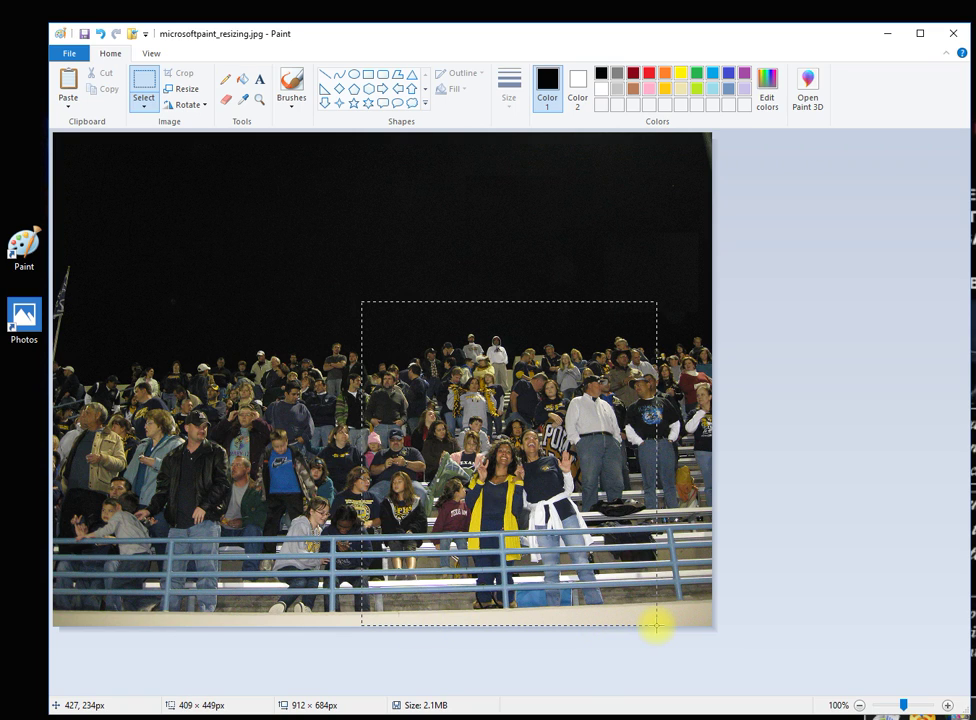
pyautogui.moveTo(655, 625); pyautogui.dragTo(656, 625)
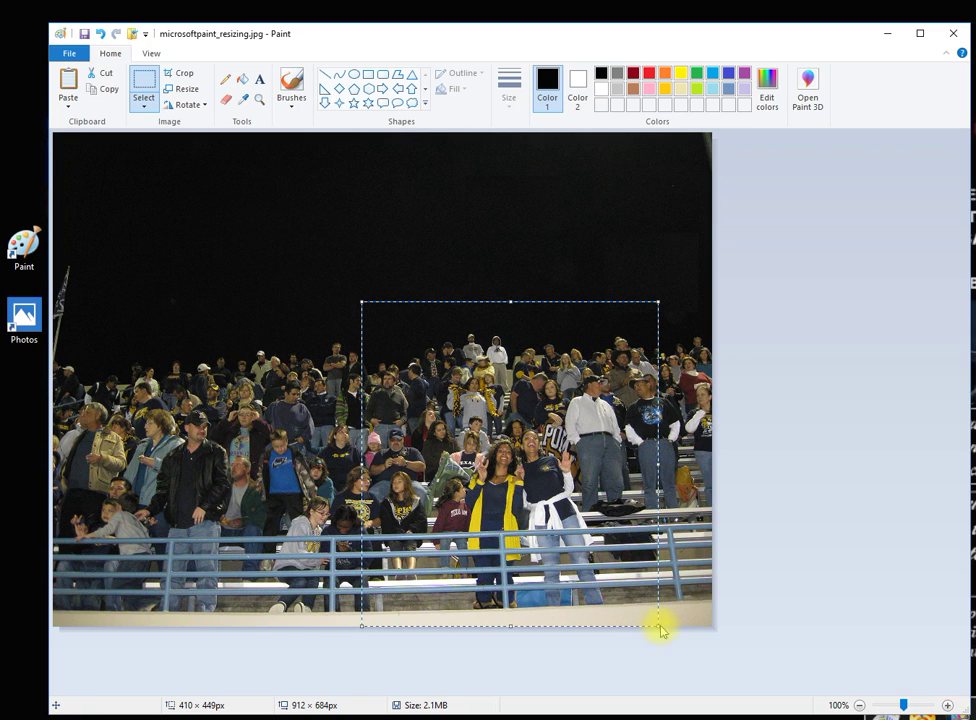
pyautogui.moveTo(500, 478); pyautogui.dragTo(181, 313)
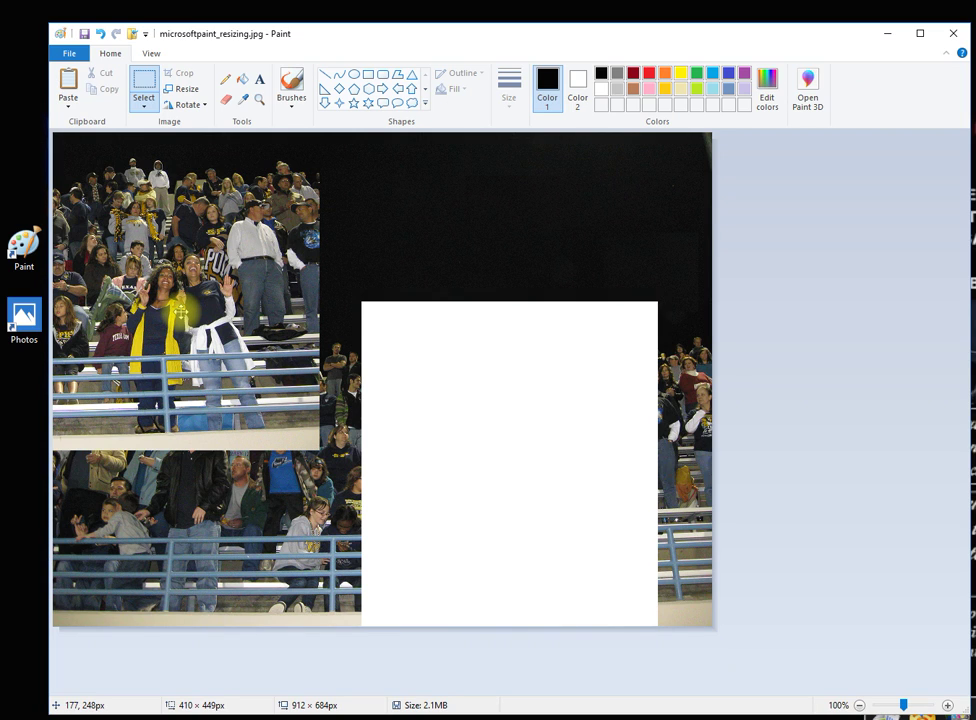
pyautogui.click(797, 485)
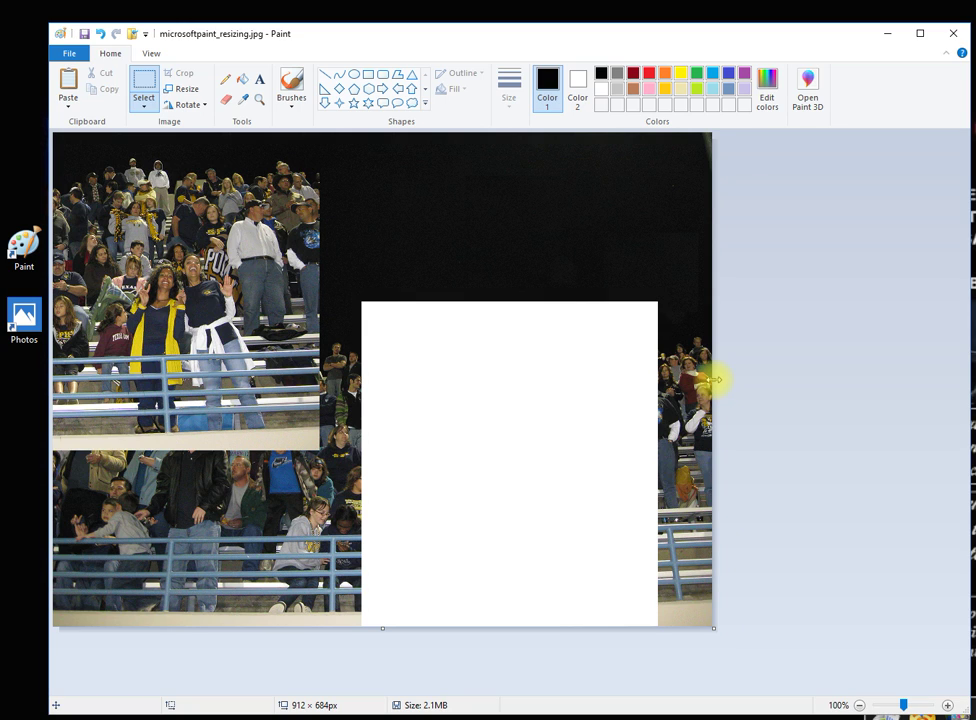
# Step: Reduce the canvas to about 369 × 438 px so only the moved section with the two women remains
pyautogui.moveTo(714, 379); pyautogui.dragTo(318, 397)
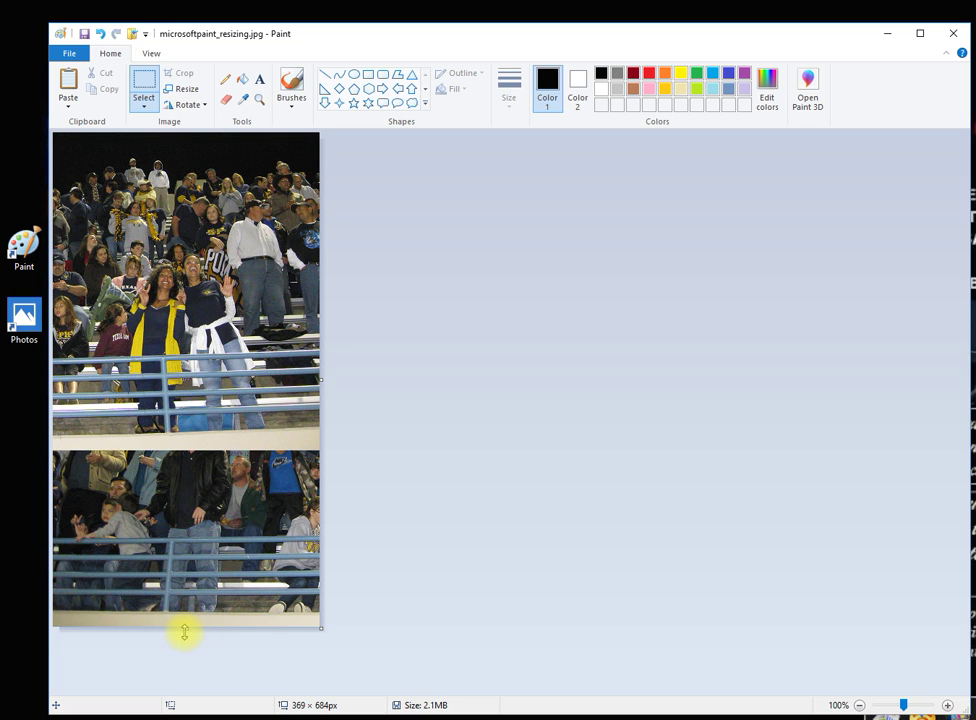
pyautogui.moveTo(185, 628); pyautogui.dragTo(211, 485)
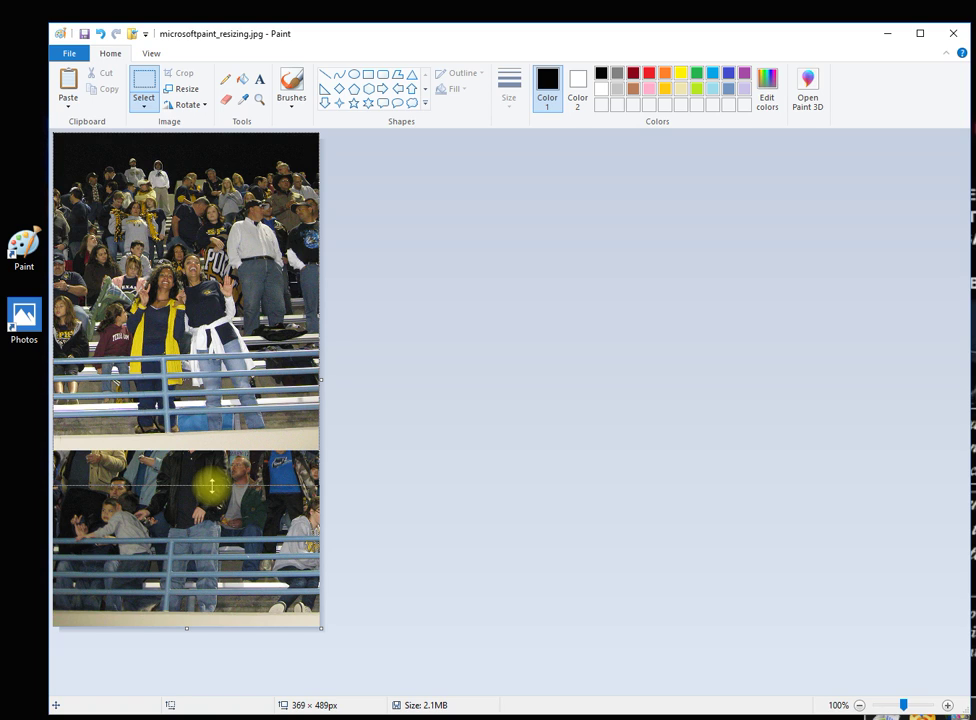
pyautogui.moveTo(211, 485); pyautogui.dragTo(222, 447)
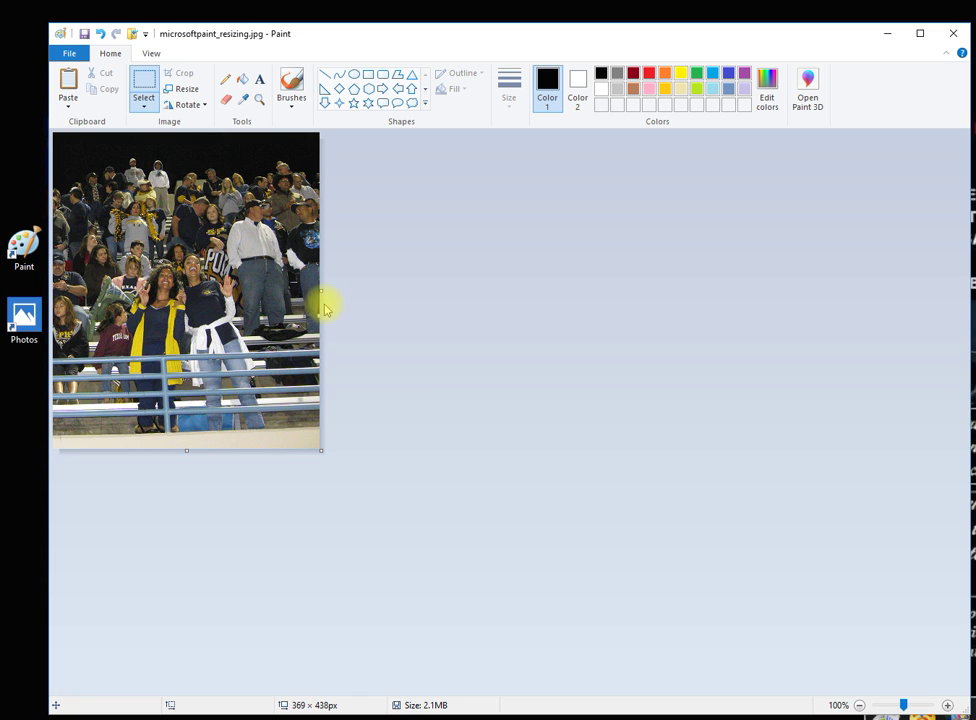
# Step: Enlarge the canvas to about 507 × 572 px, adding white space to the right of and below the photo
pyautogui.moveTo(324, 291); pyautogui.dragTo(376, 295)
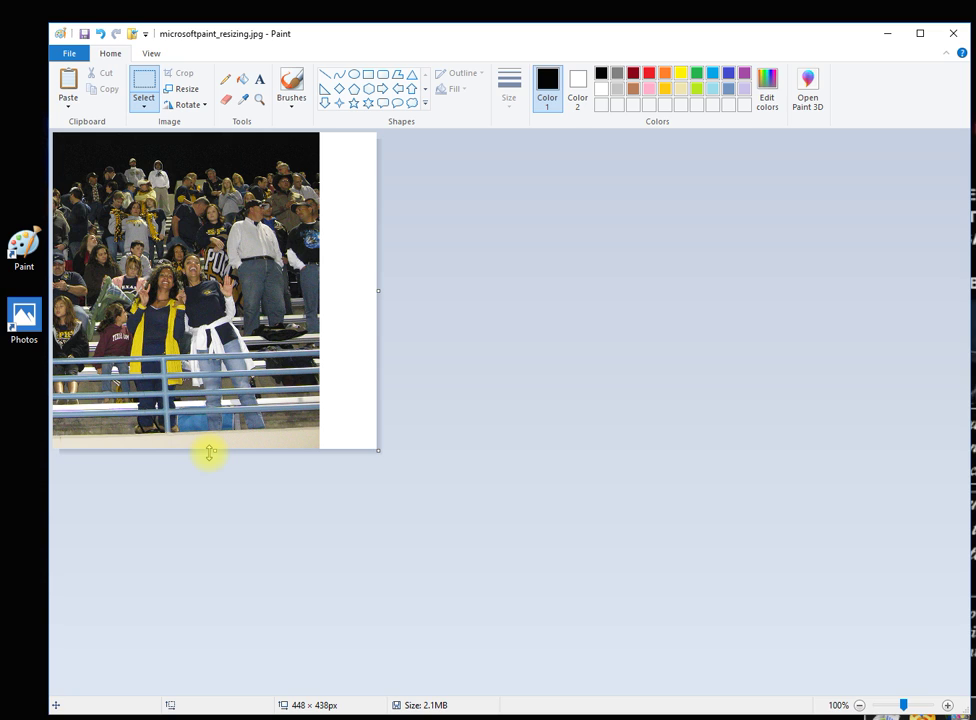
pyautogui.moveTo(210, 452); pyautogui.dragTo(224, 524)
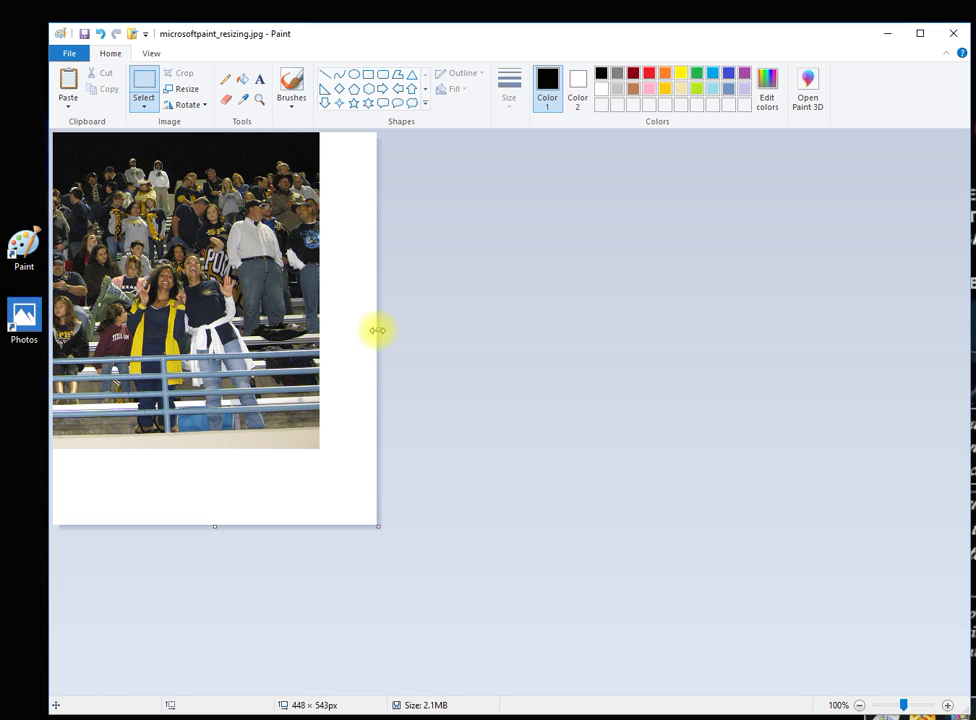
pyautogui.click(377, 330)
pyautogui.moveTo(377, 329); pyautogui.dragTo(418, 334)
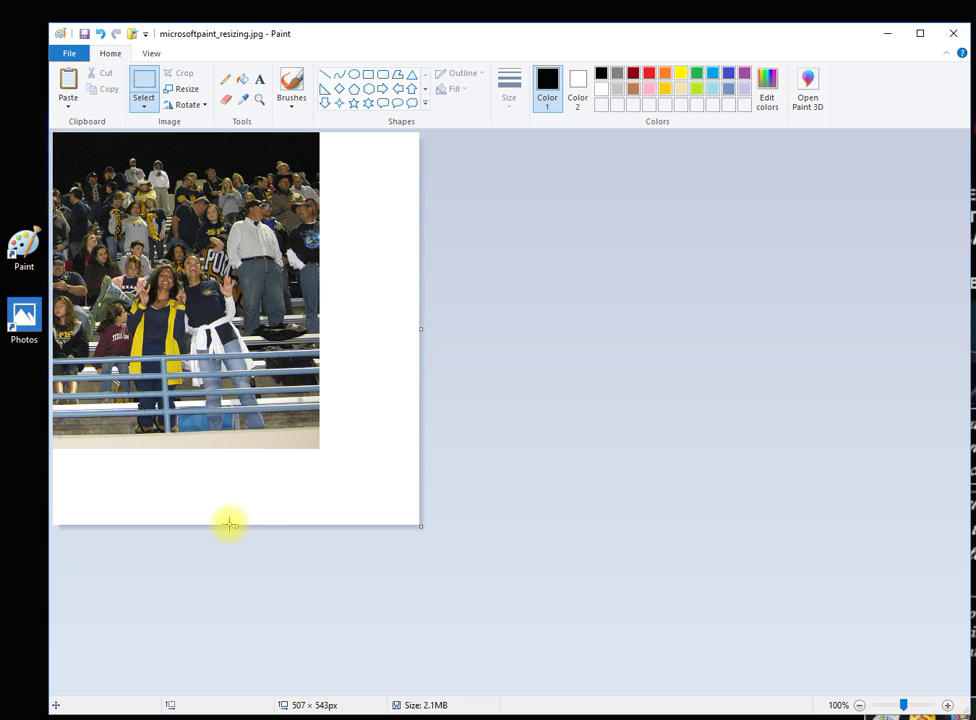
pyautogui.click(236, 527)
pyautogui.moveTo(236, 527)
pyautogui.mouseDown()
pyautogui.moveTo(237, 545)
pyautogui.moveTo(247, 542)
pyautogui.mouseUp()
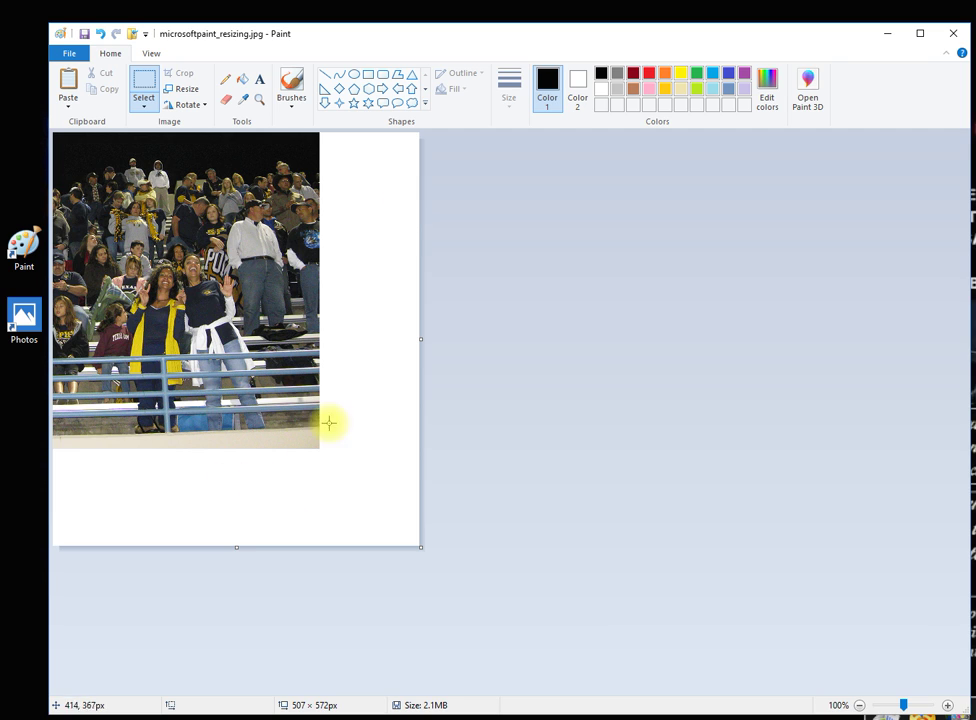
# Step: Select the photo area of about 374 × 448 px and move it slightly down and right, leaving a white margin around it
pyautogui.click(140, 88)
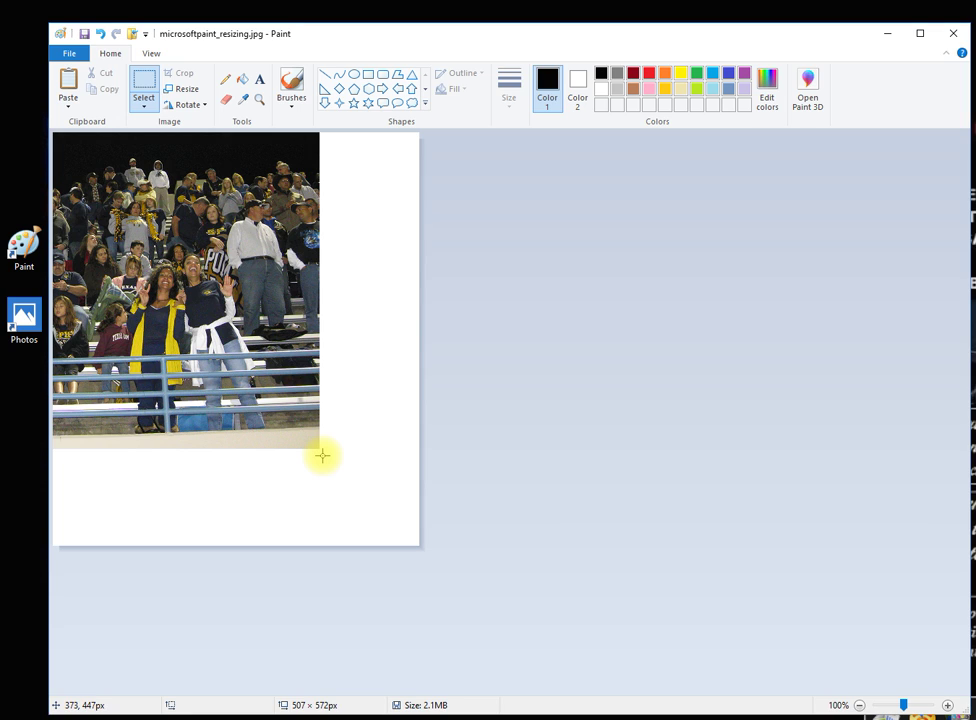
pyautogui.moveTo(322, 456); pyautogui.dragTo(35, 128)
pyautogui.moveTo(157, 203); pyautogui.dragTo(175, 224)
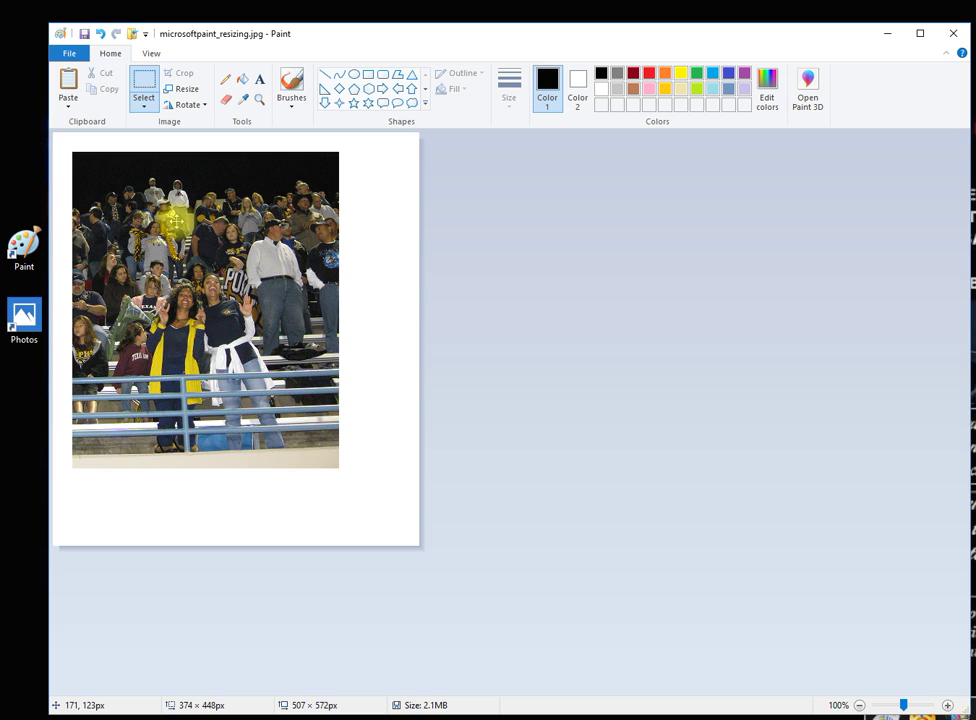
# Step: Move the photo slightly closer to the canvas's top-left corner and trim the canvas to about 415 × 530 px
pyautogui.moveTo(172, 221); pyautogui.dragTo(176, 221)
pyautogui.moveTo(228, 256); pyautogui.dragTo(216, 246)
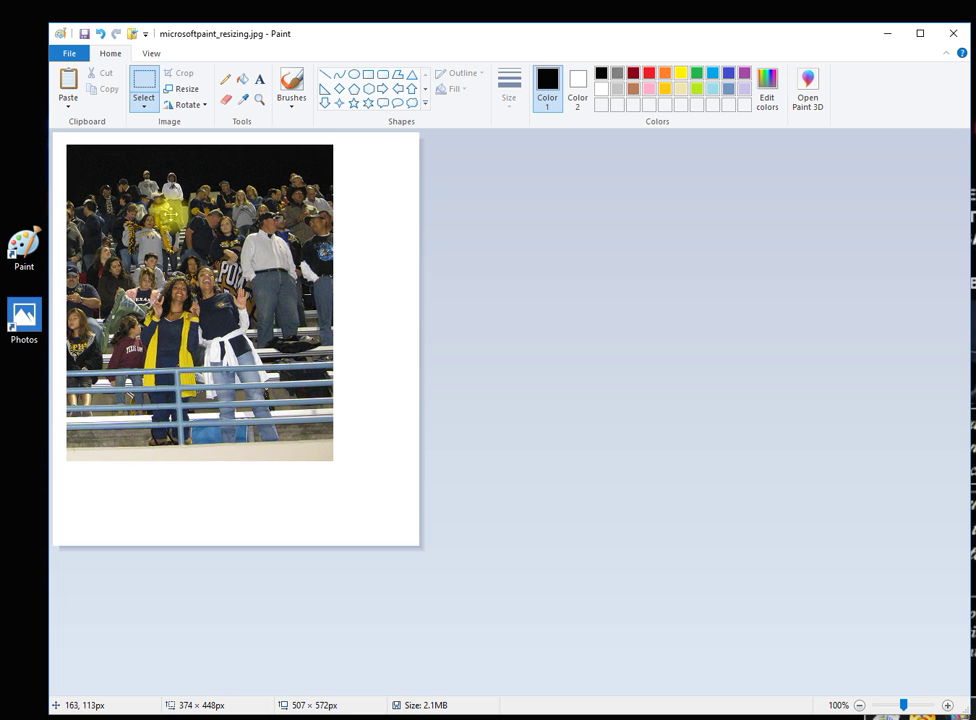
pyautogui.click(388, 305)
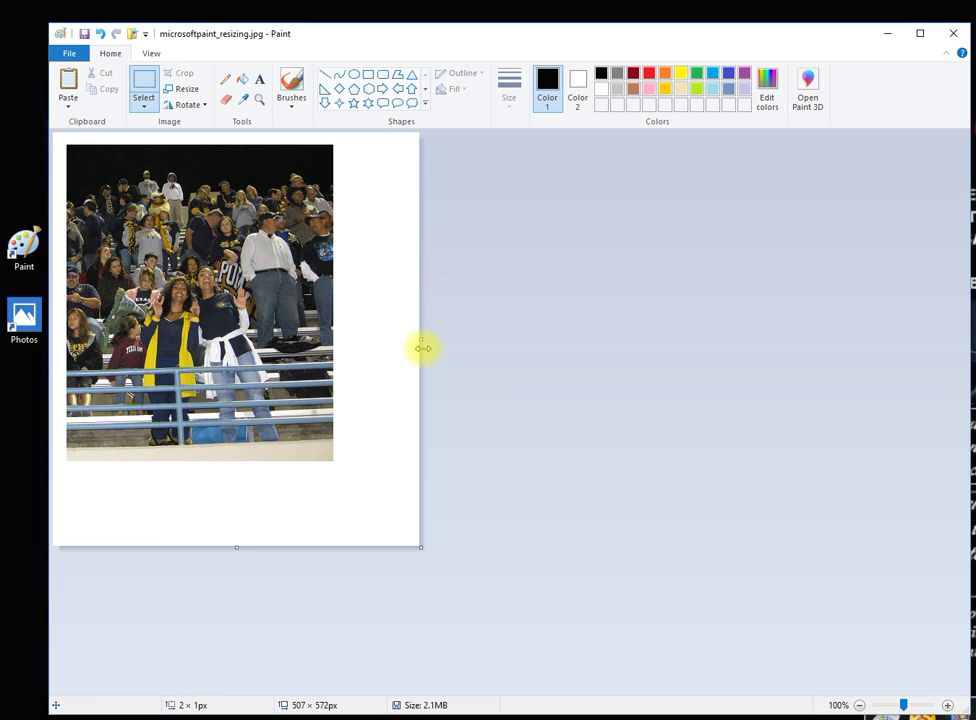
pyautogui.moveTo(422, 338); pyautogui.dragTo(352, 347)
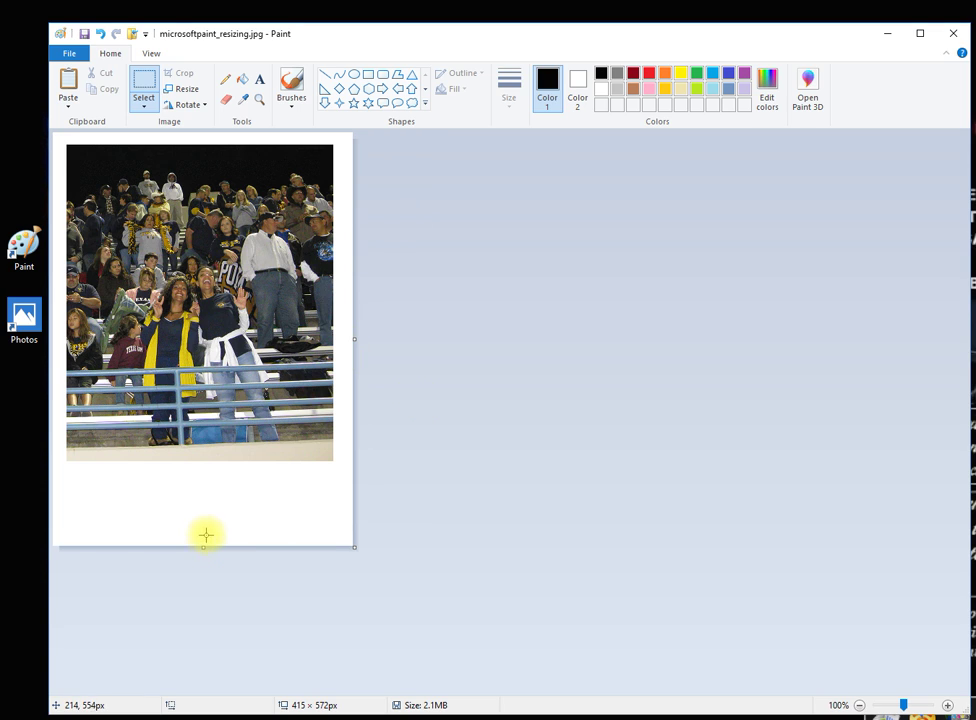
pyautogui.moveTo(203, 547); pyautogui.dragTo(204, 515)
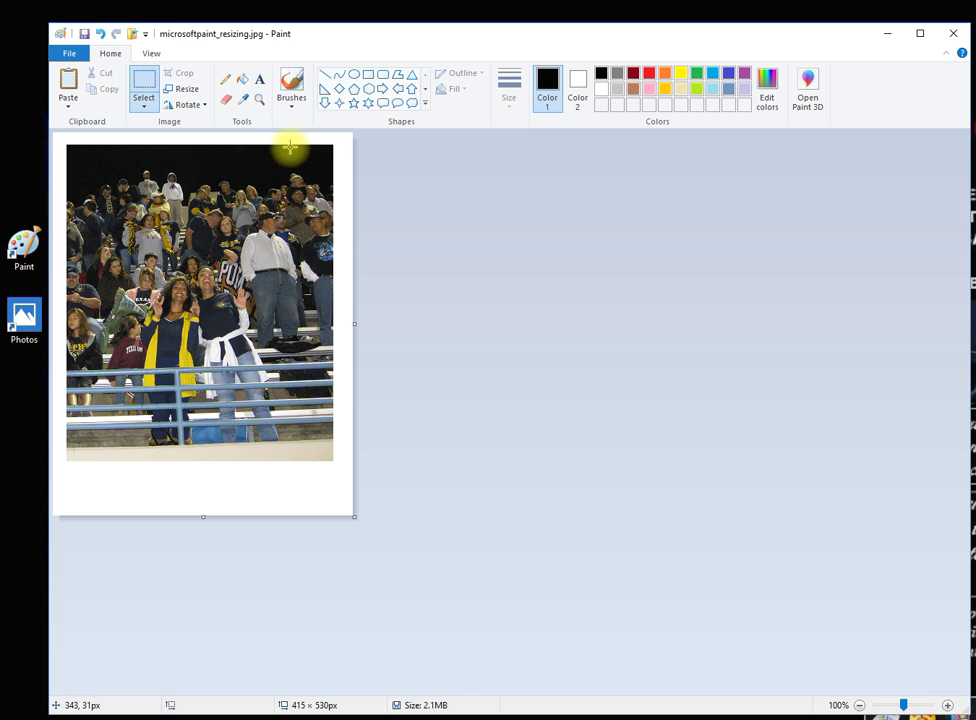
# Step: Fill the border around the photo with black
pyautogui.click(242, 82)
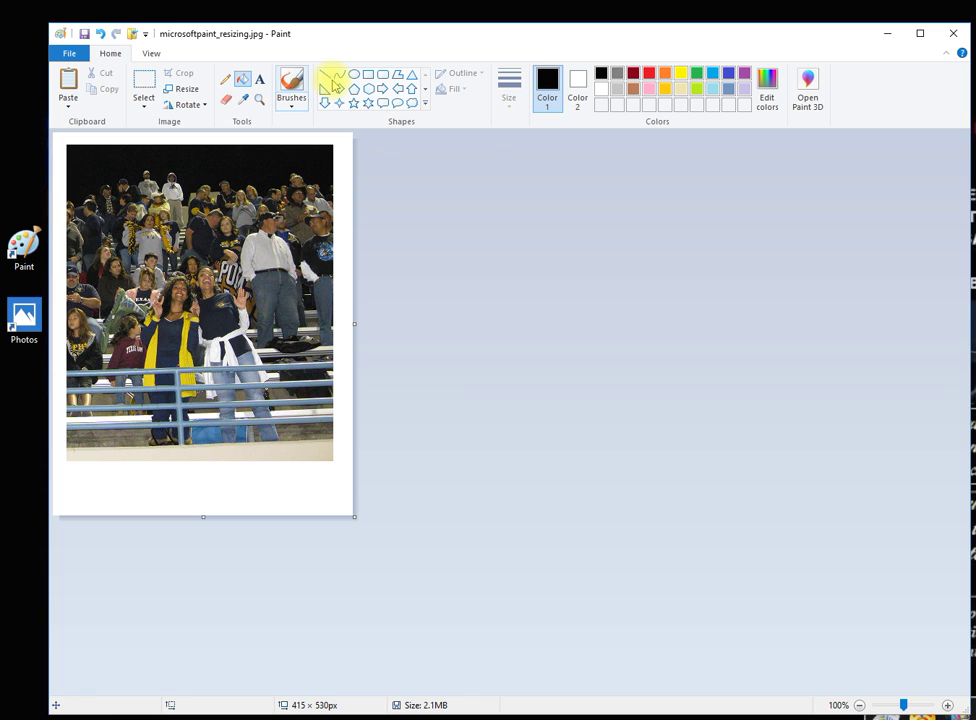
pyautogui.click(348, 162)
pyautogui.click(548, 82)
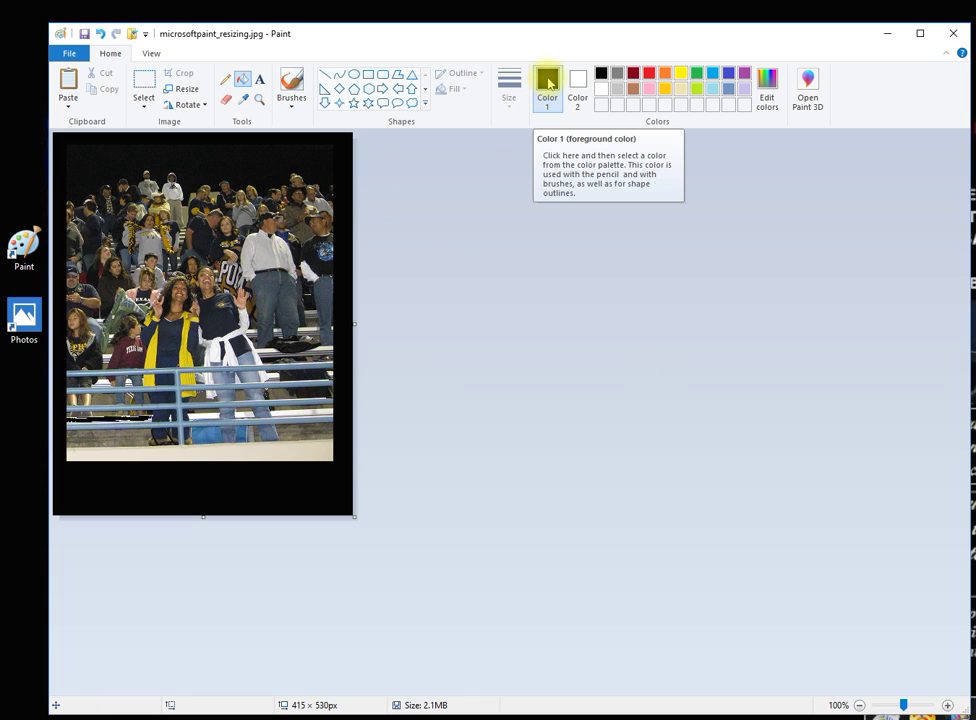
pyautogui.click(242, 82)
pyautogui.click(349, 185)
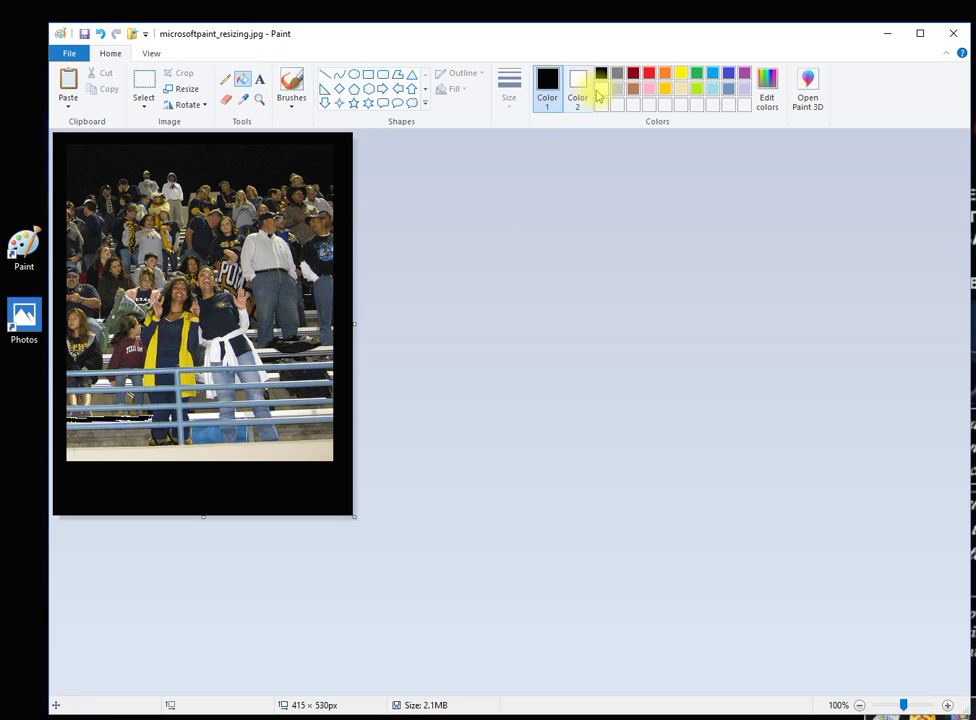
# Step: Fill the border around the photo with red
pyautogui.click(649, 74)
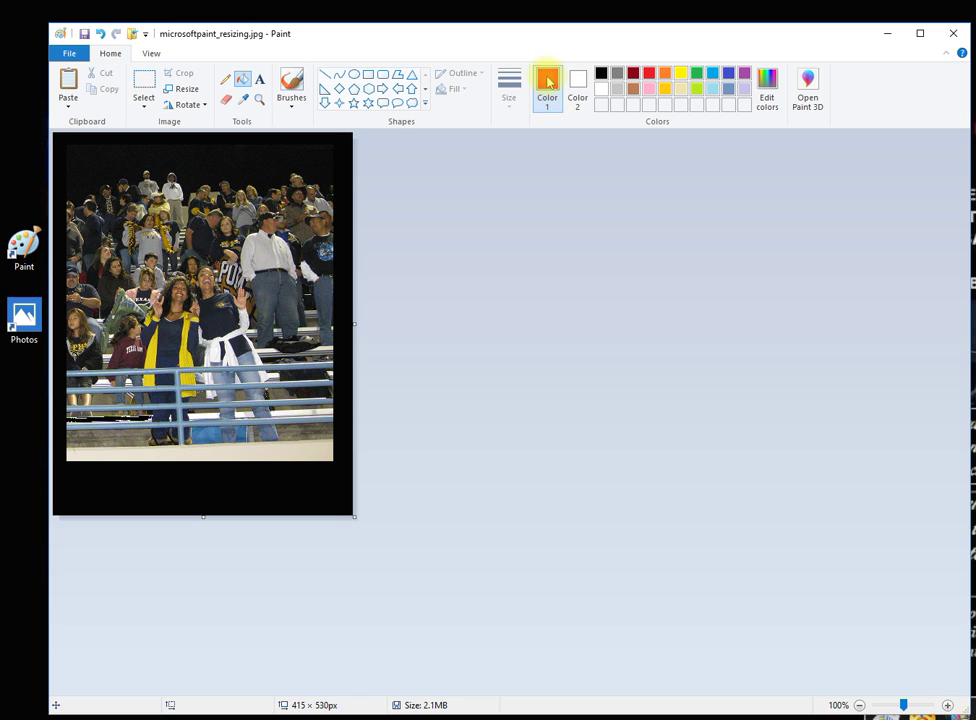
pyautogui.click(245, 82)
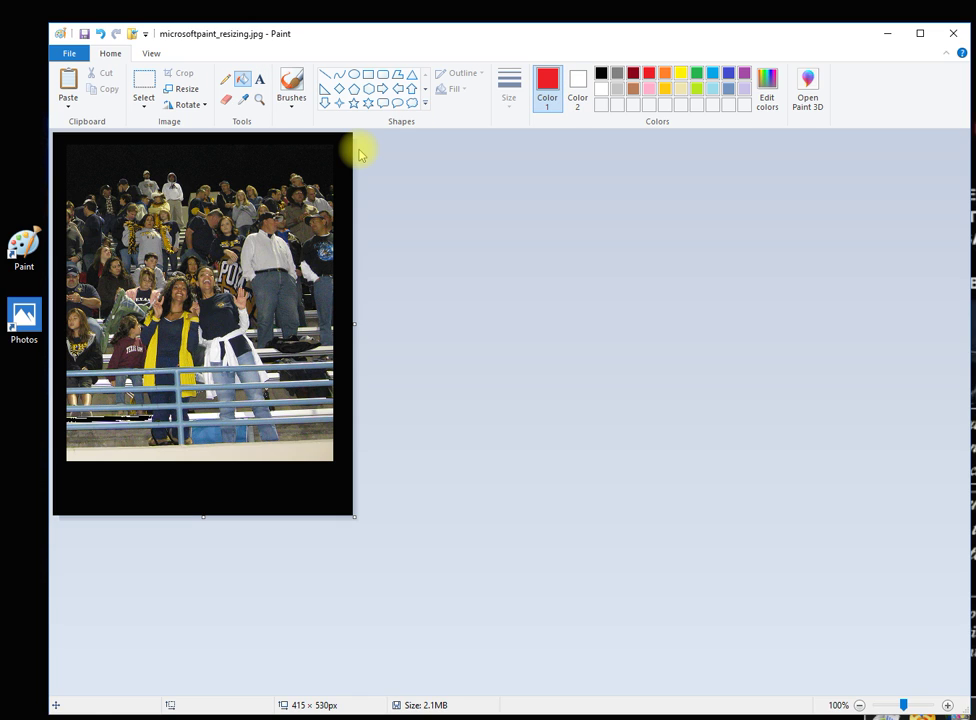
pyautogui.click(347, 148)
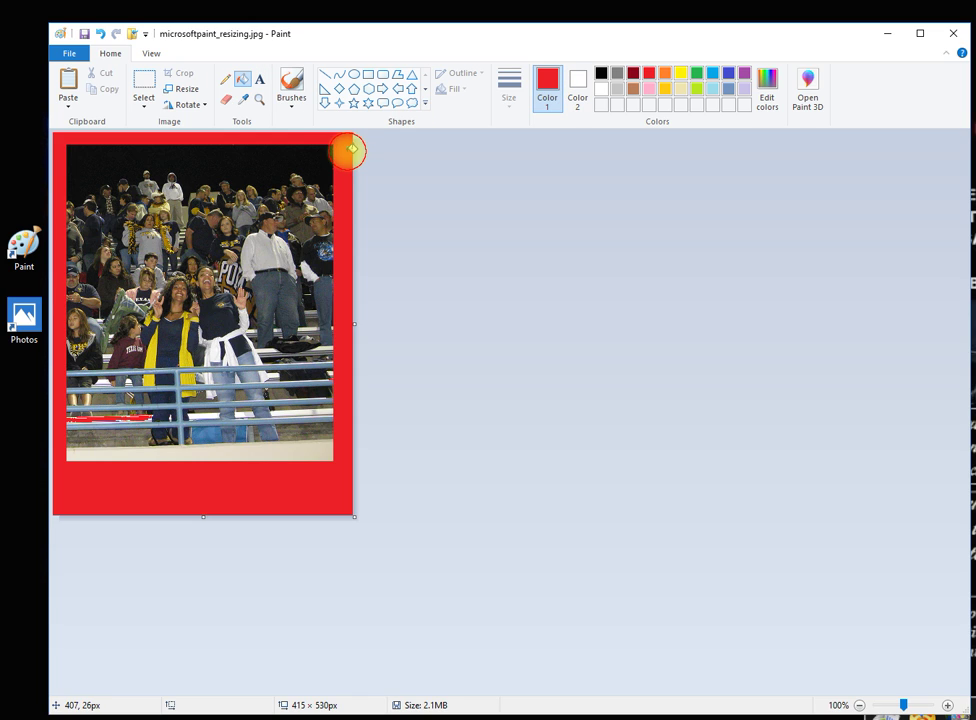
pyautogui.click(602, 298)
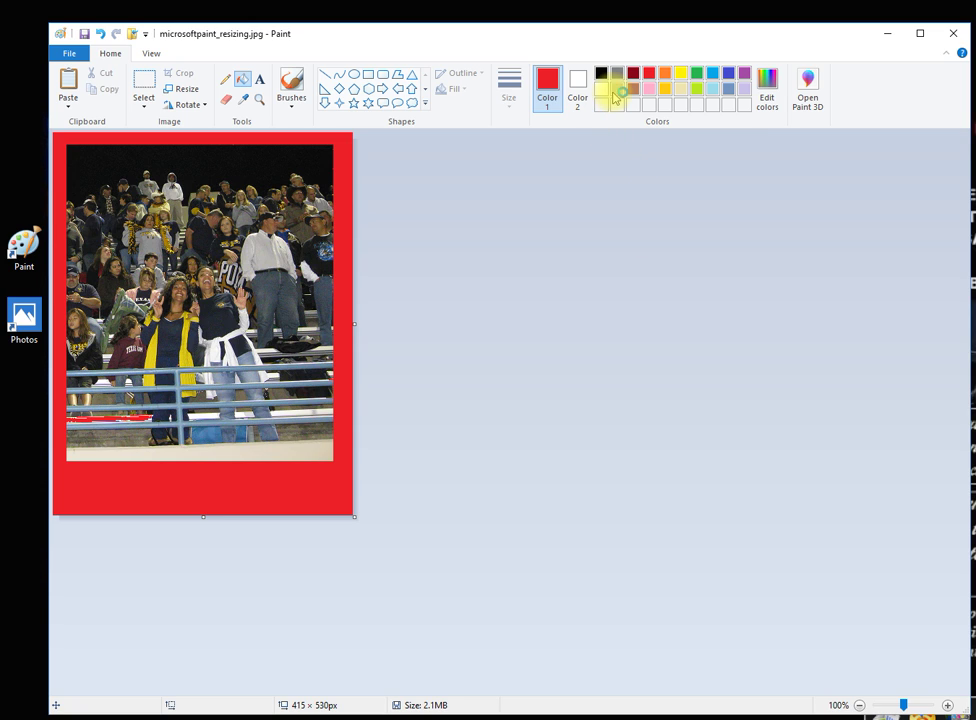
# Step: Fill the border around the photo with white
pyautogui.click(603, 90)
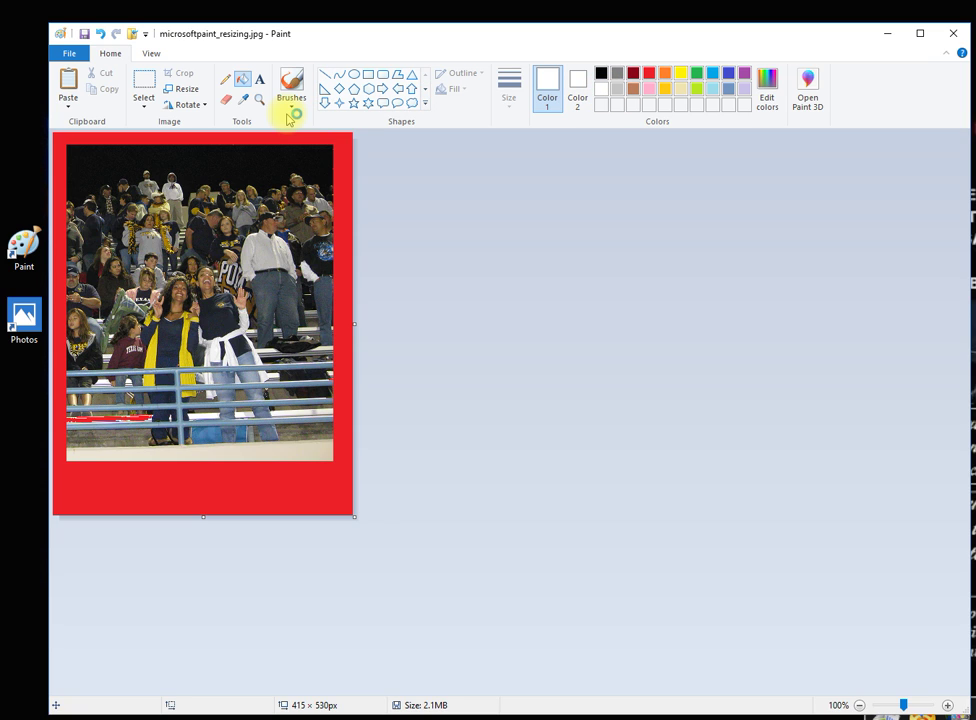
pyautogui.click(241, 82)
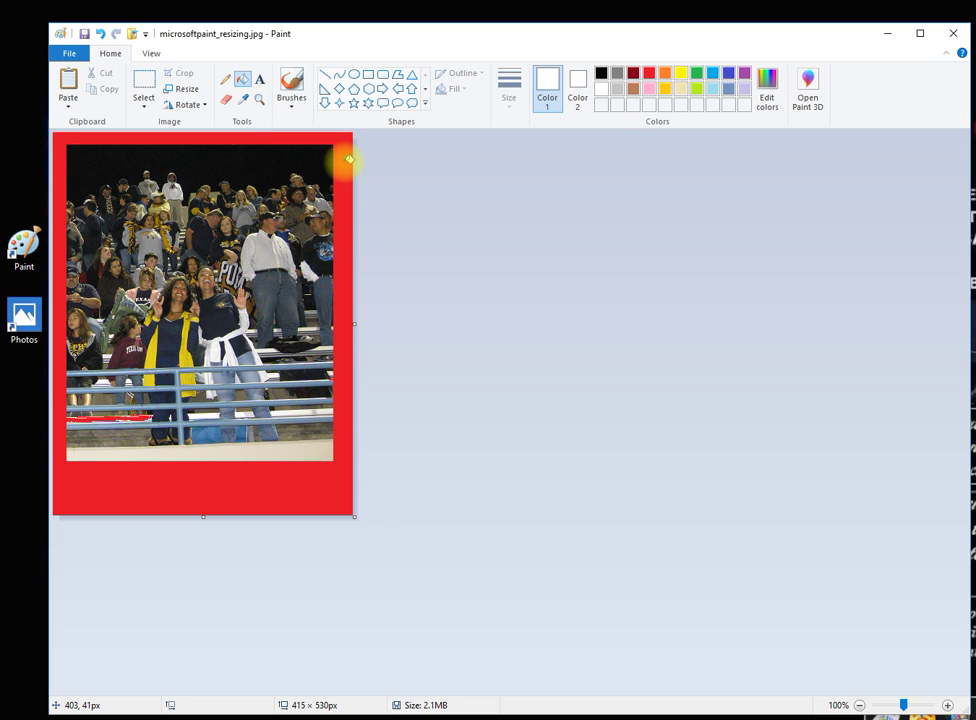
pyautogui.click(349, 159)
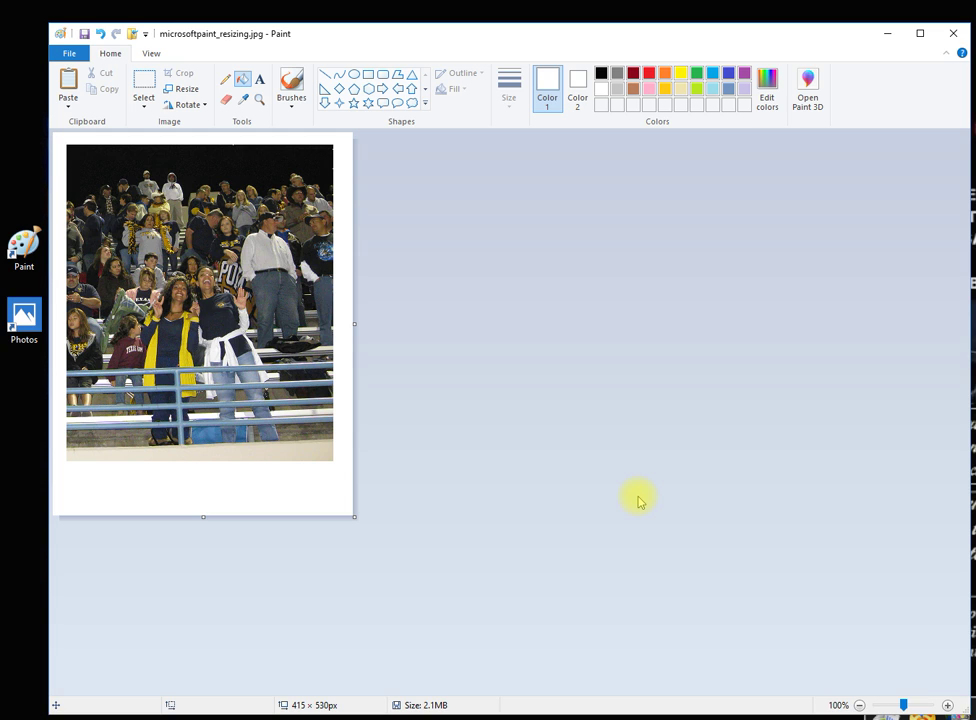
# Step: Draw a text box of about 367 × 53 px in the white border below the photo
pyautogui.click(259, 80)
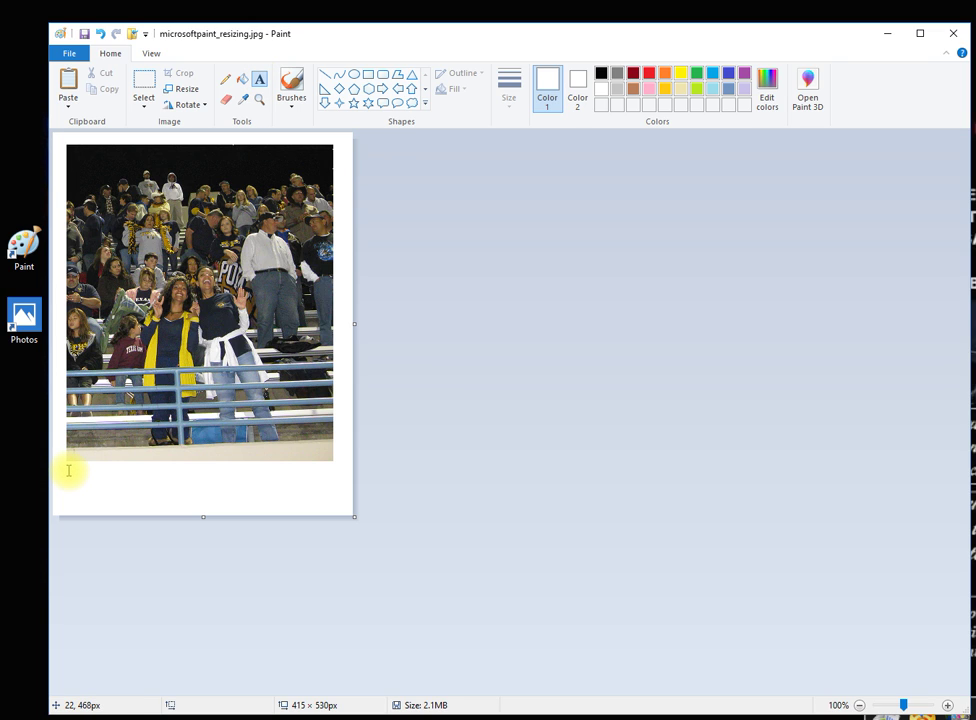
pyautogui.click(68, 470)
pyautogui.moveTo(68, 470); pyautogui.dragTo(332, 507)
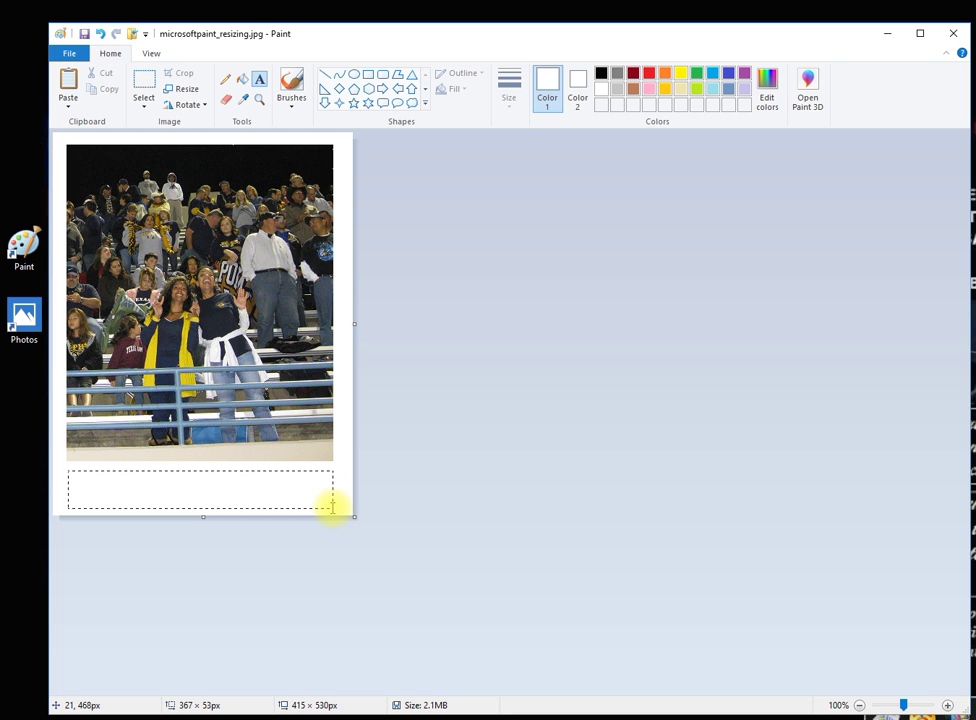
pyautogui.moveTo(332, 507); pyautogui.dragTo(332, 507)
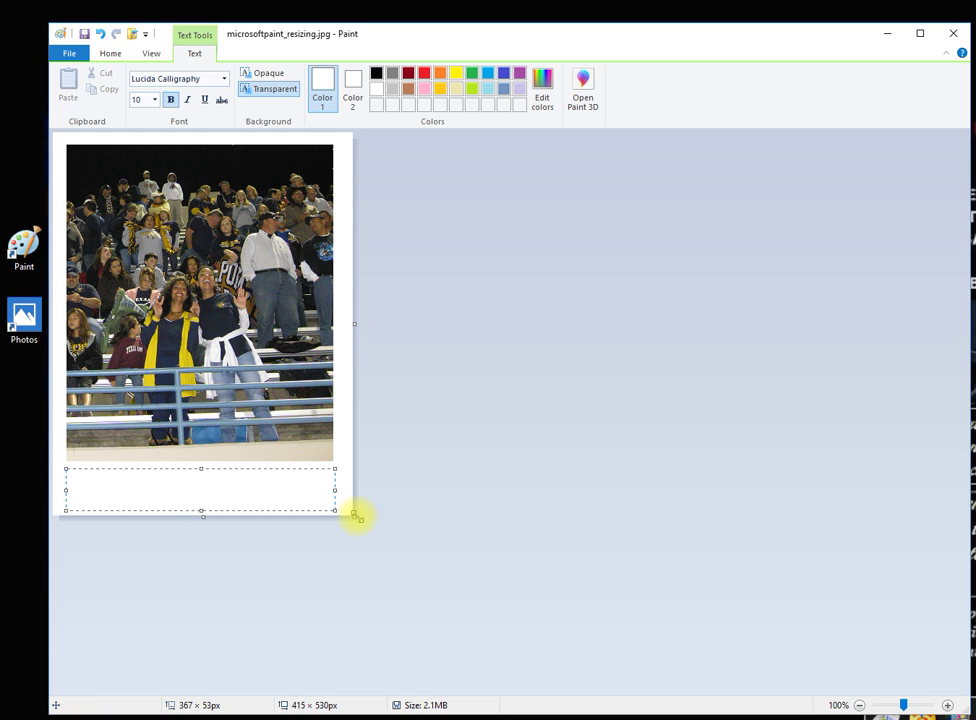
pyautogui.click(227, 85)
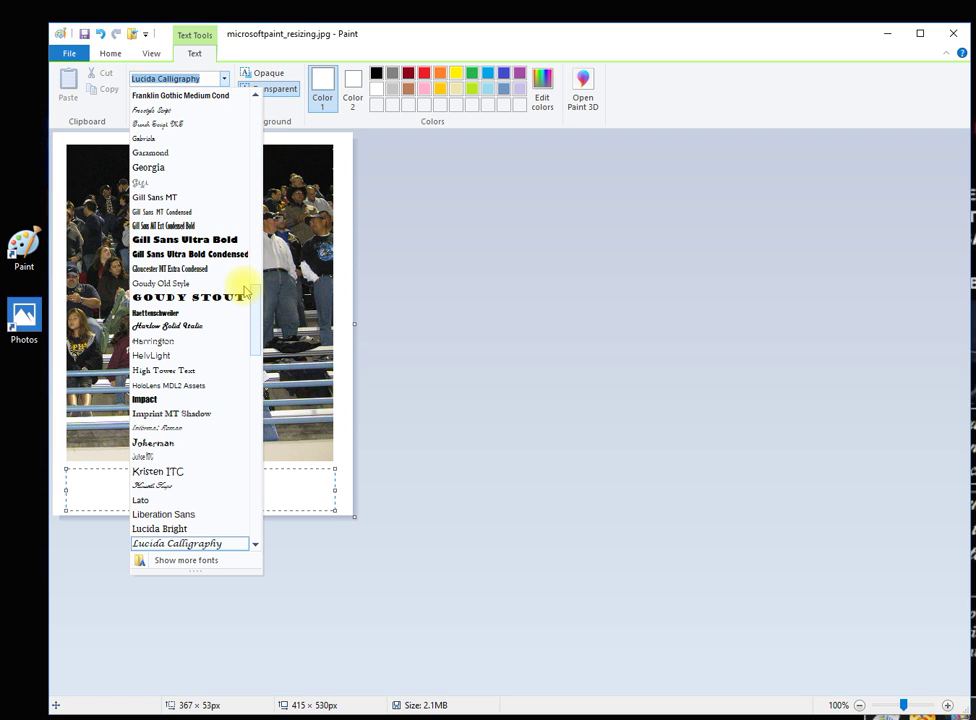
pyautogui.moveTo(253, 322)
pyautogui.mouseDown()
pyautogui.moveTo(261, 170)
pyautogui.moveTo(253, 437)
pyautogui.moveTo(268, 352)
pyautogui.moveTo(255, 342)
pyautogui.mouseUp()
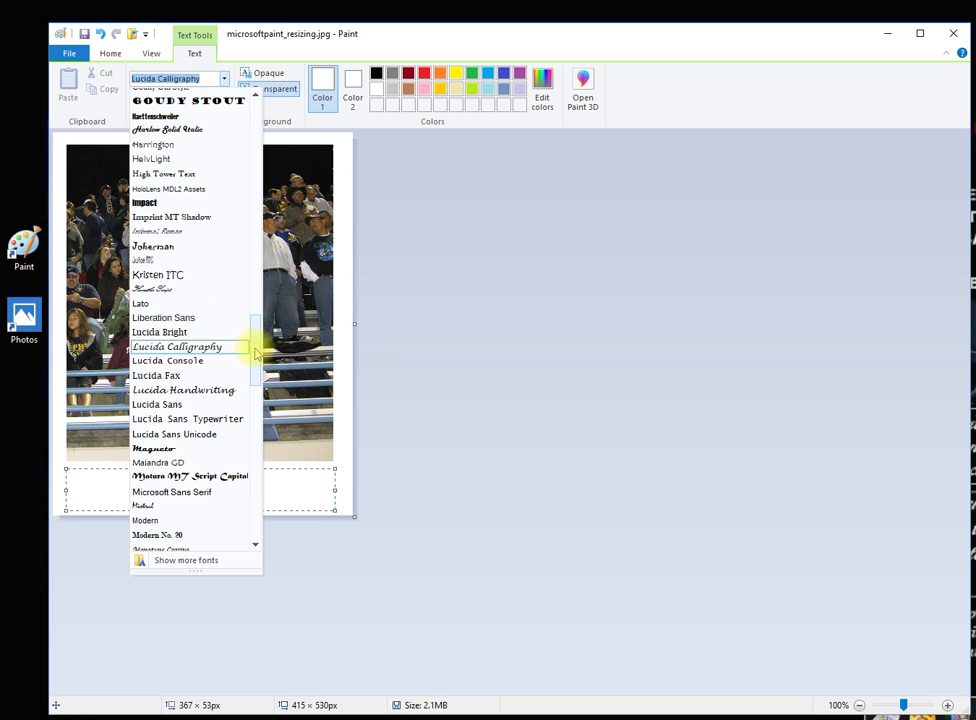
pyautogui.press('Escape')
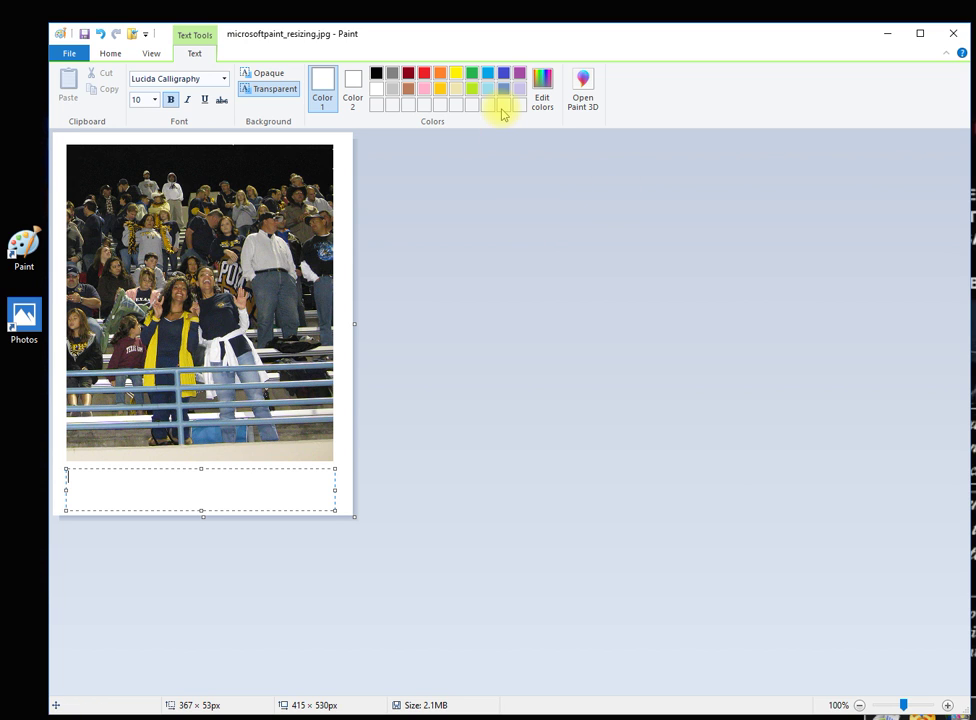
# Step: Set the text colour to a custom dark blue with red 32, green 38 and blue 119
pyautogui.click(503, 72)
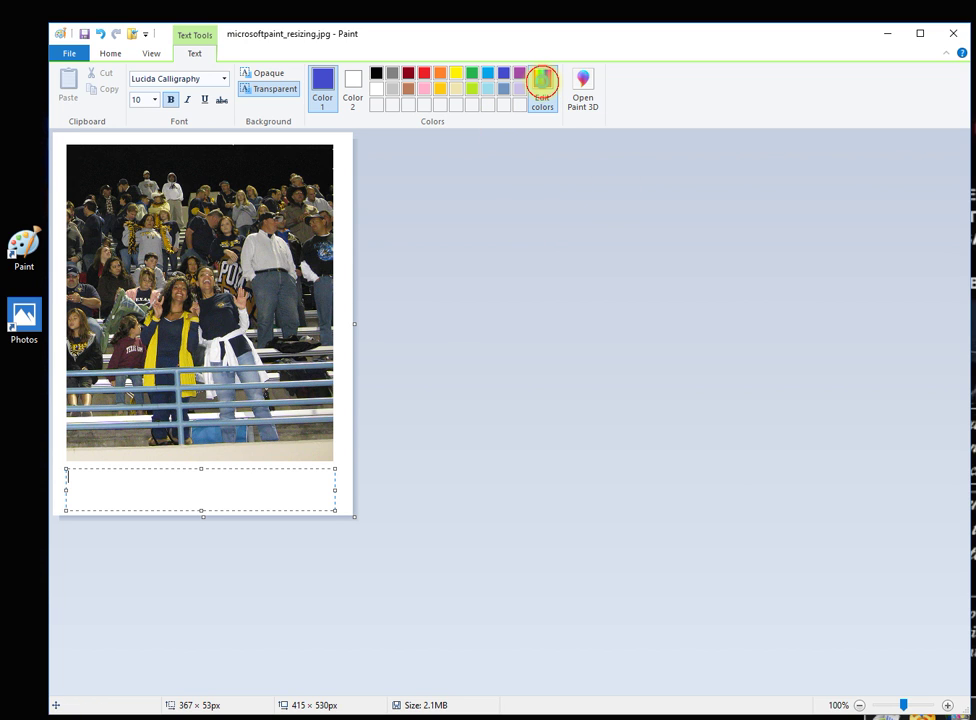
pyautogui.click(542, 85)
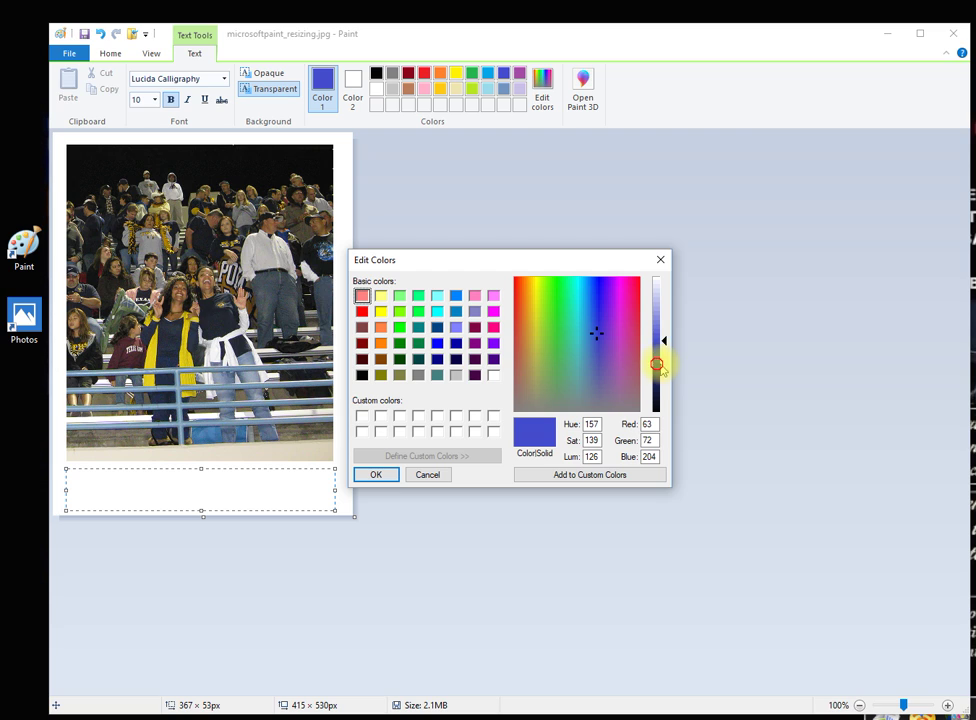
pyautogui.moveTo(664, 339); pyautogui.dragTo(660, 364)
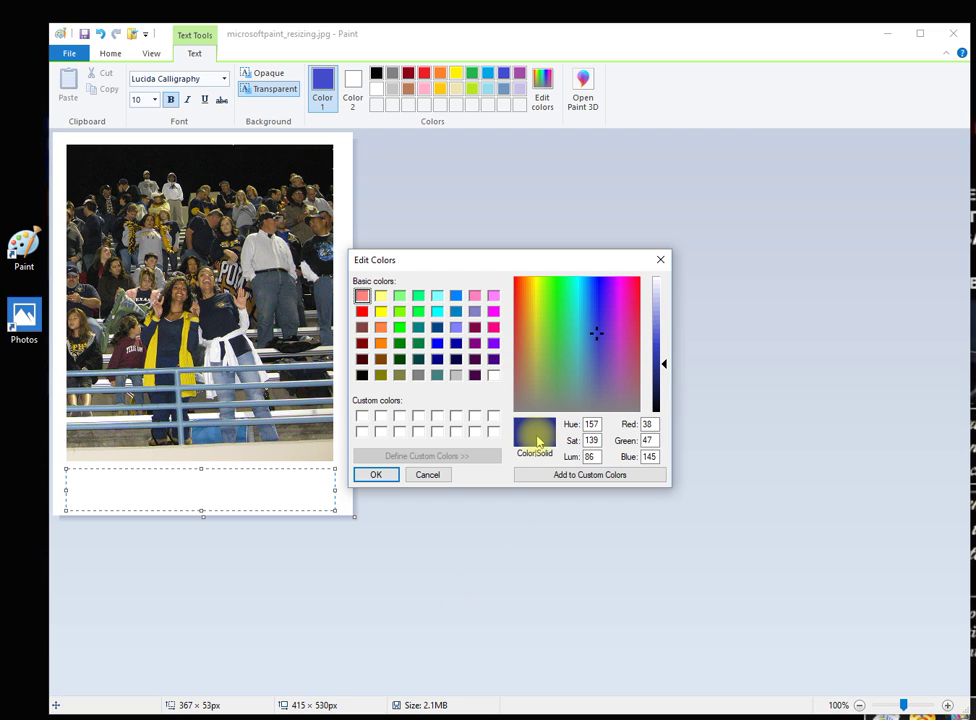
pyautogui.click(658, 374)
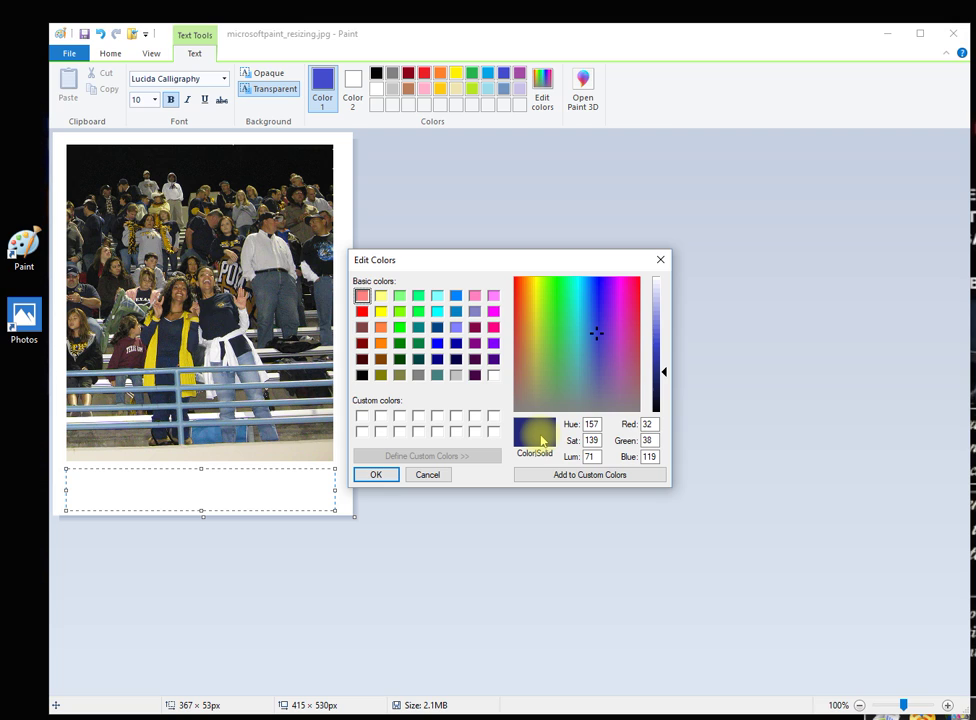
pyautogui.click(387, 479)
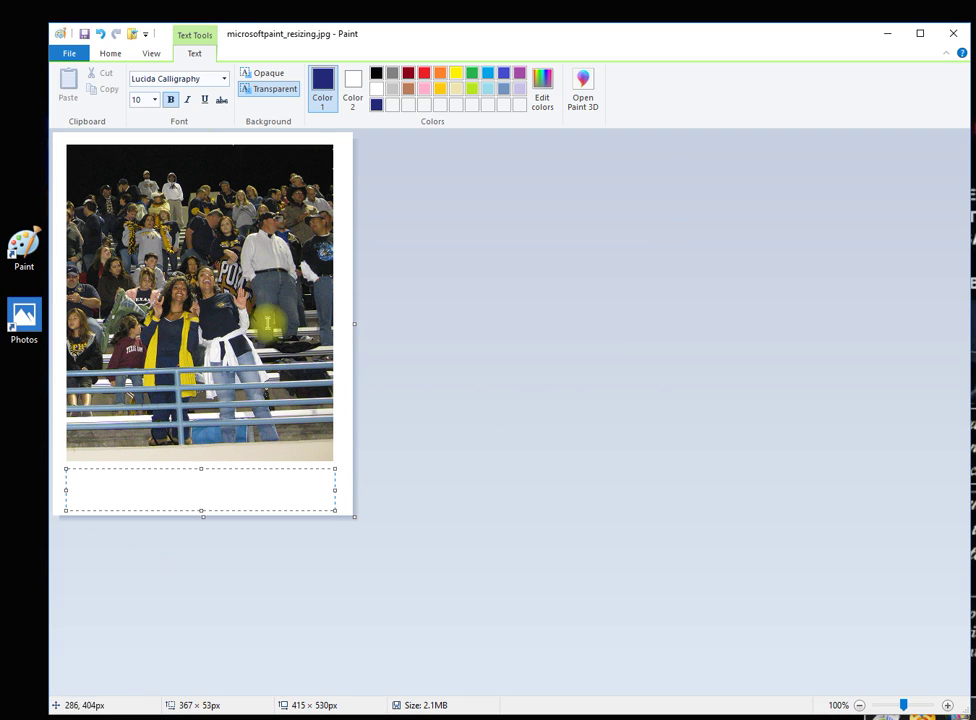
# Step: Set the font size to 18 and enter the caption "Silly Friends!" in the text box
pyautogui.click(155, 99)
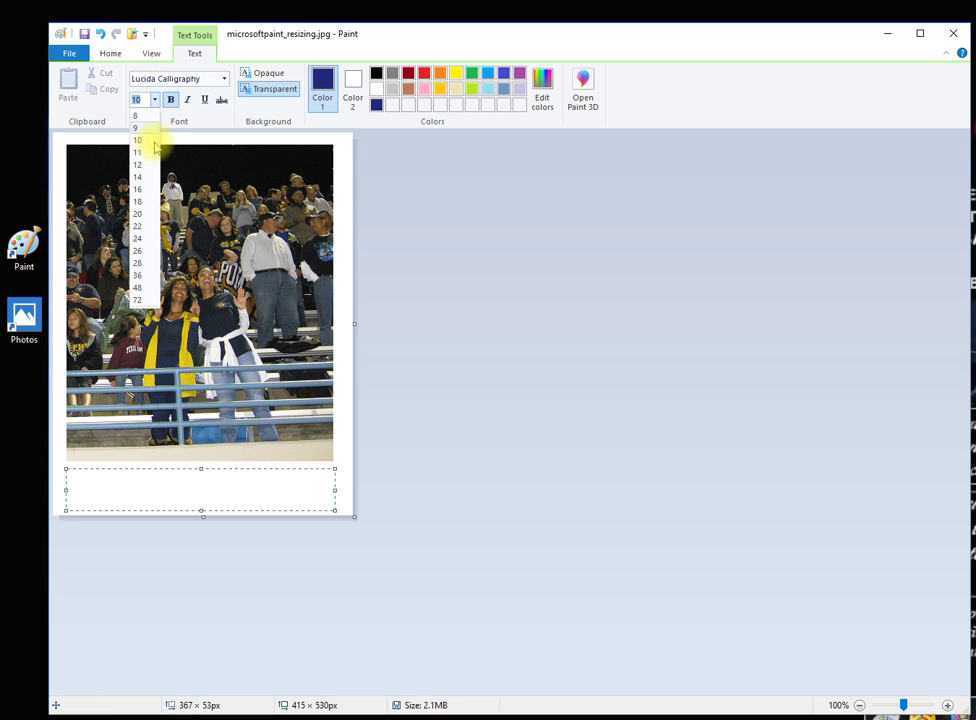
pyautogui.click(146, 201)
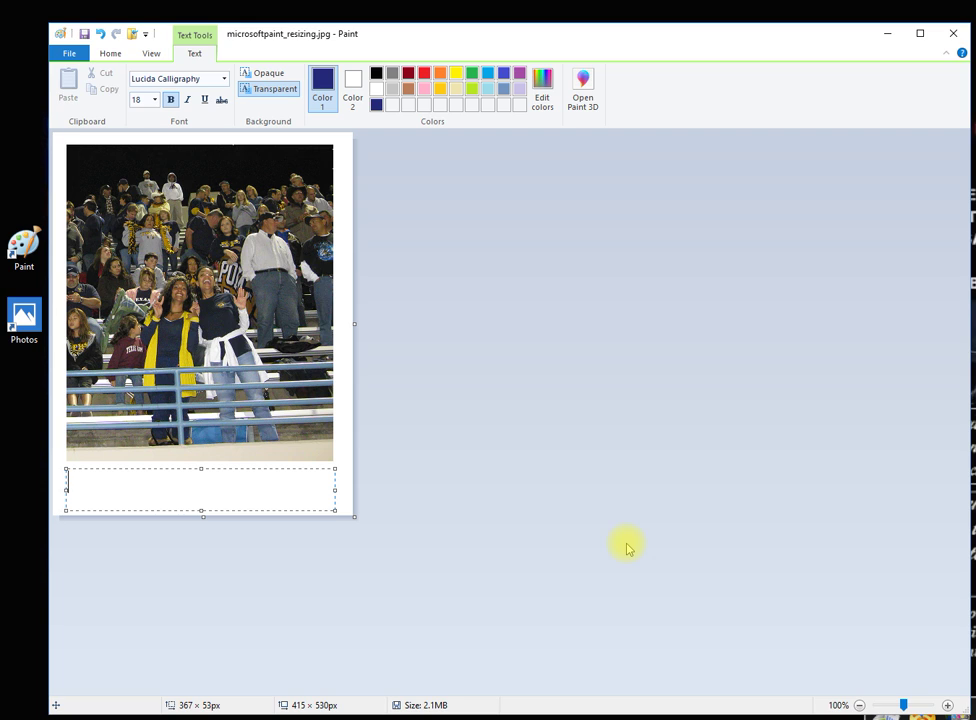
pyautogui.write('Silly Fr')
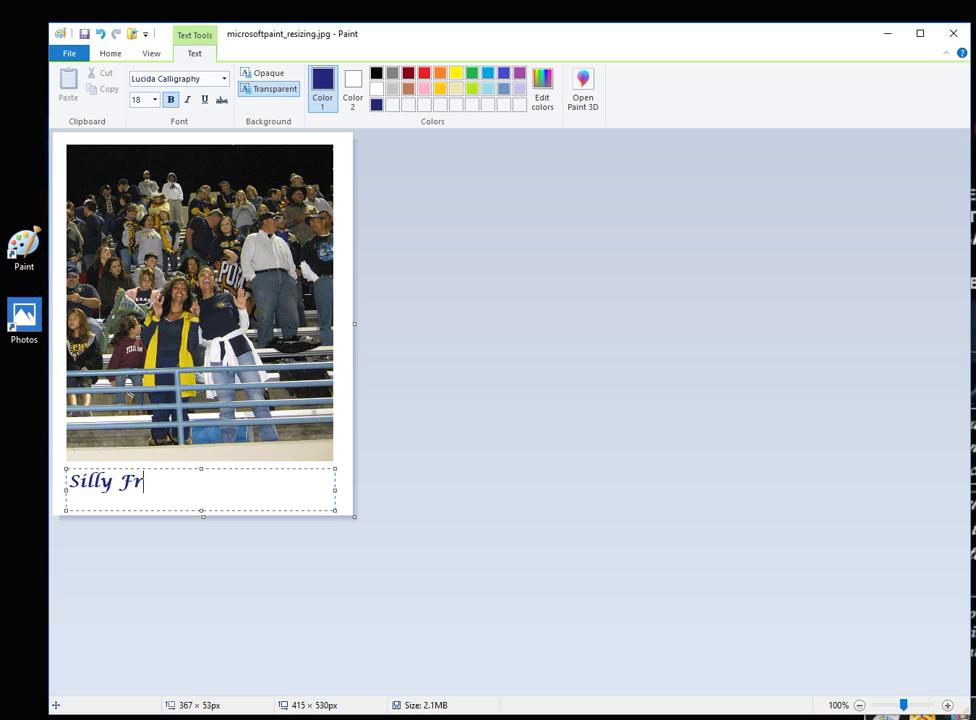
pyautogui.write('iends!')
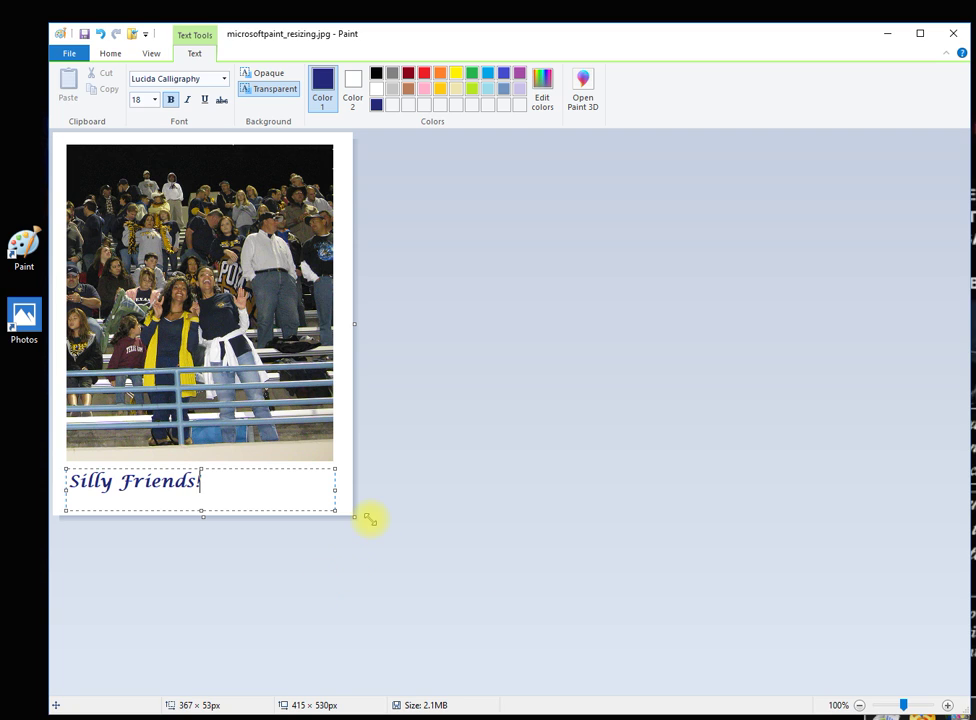
# Step: Enlarge the whole "Silly Friends!" caption to font size 26
pyautogui.click(73, 483)
pyautogui.moveTo(70, 483); pyautogui.dragTo(204, 485)
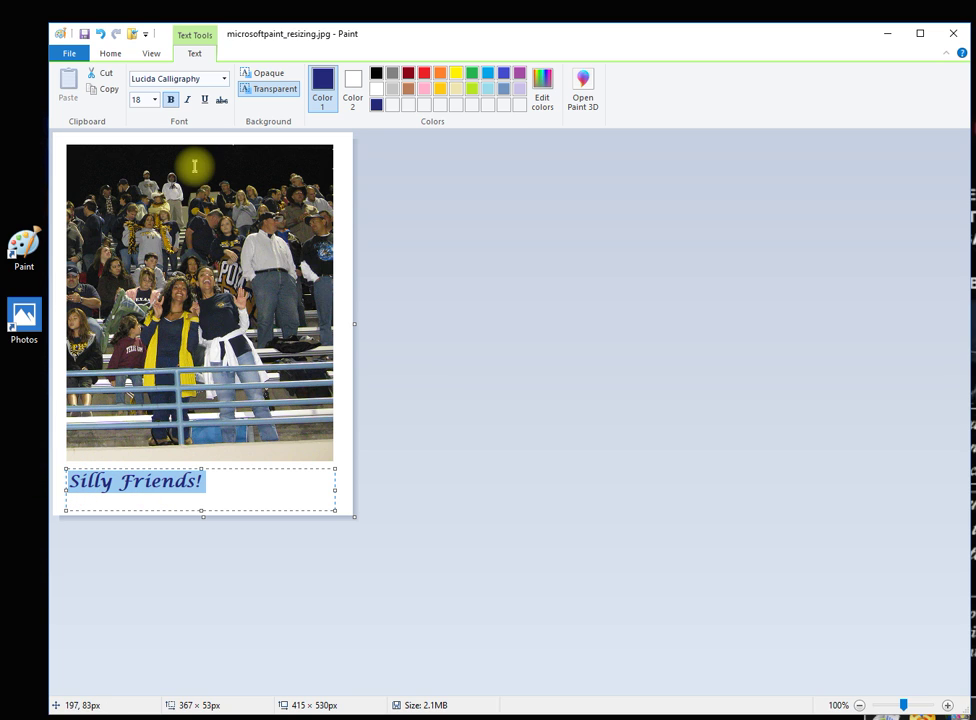
pyautogui.click(155, 100)
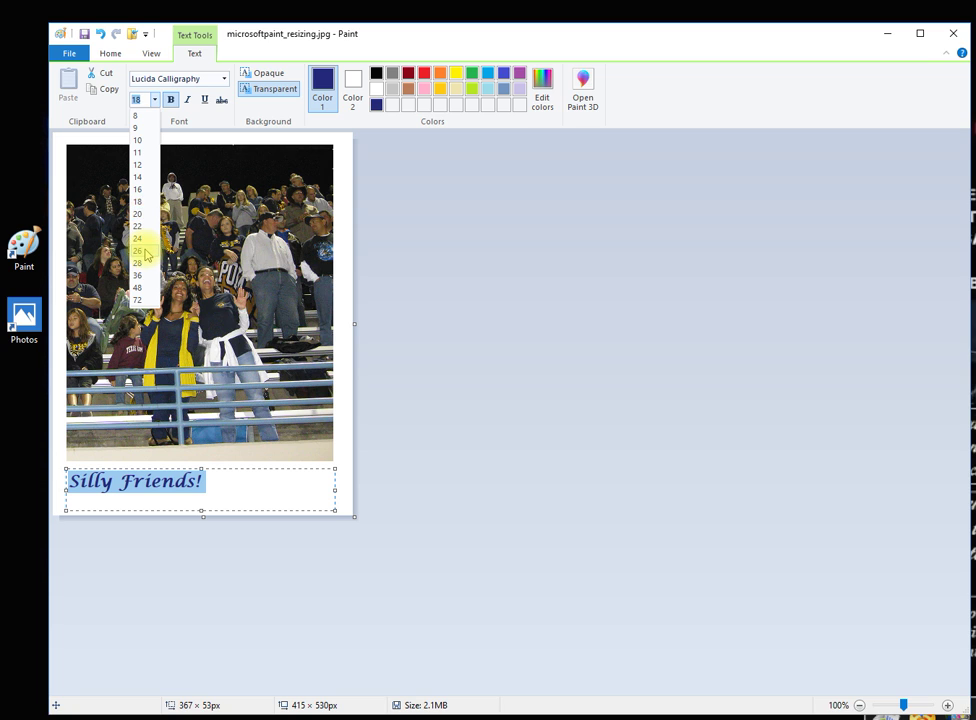
pyautogui.click(137, 250)
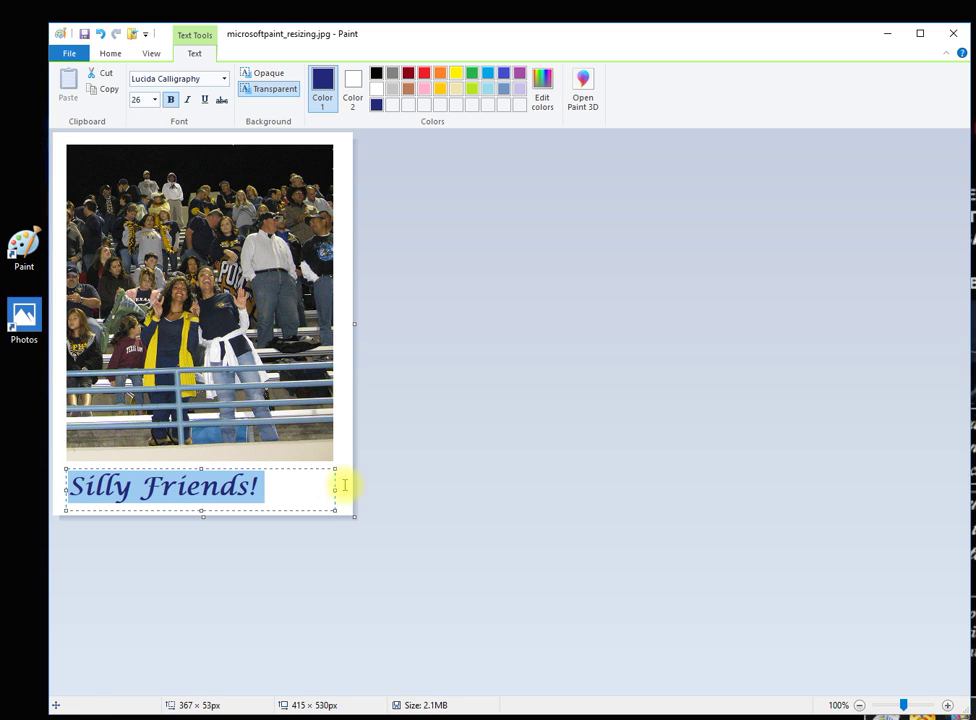
# Step: Narrow the caption's text box to about 284 px, centre it just below the photo and commit the text
pyautogui.moveTo(334, 490); pyautogui.dragTo(268, 495)
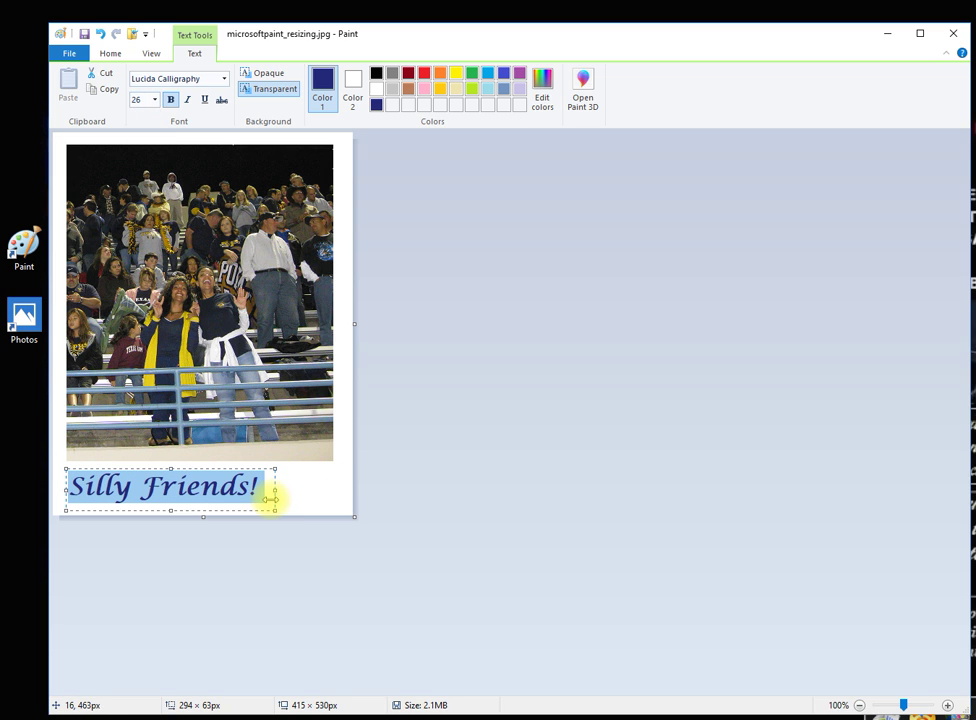
pyautogui.moveTo(128, 468); pyautogui.dragTo(164, 461)
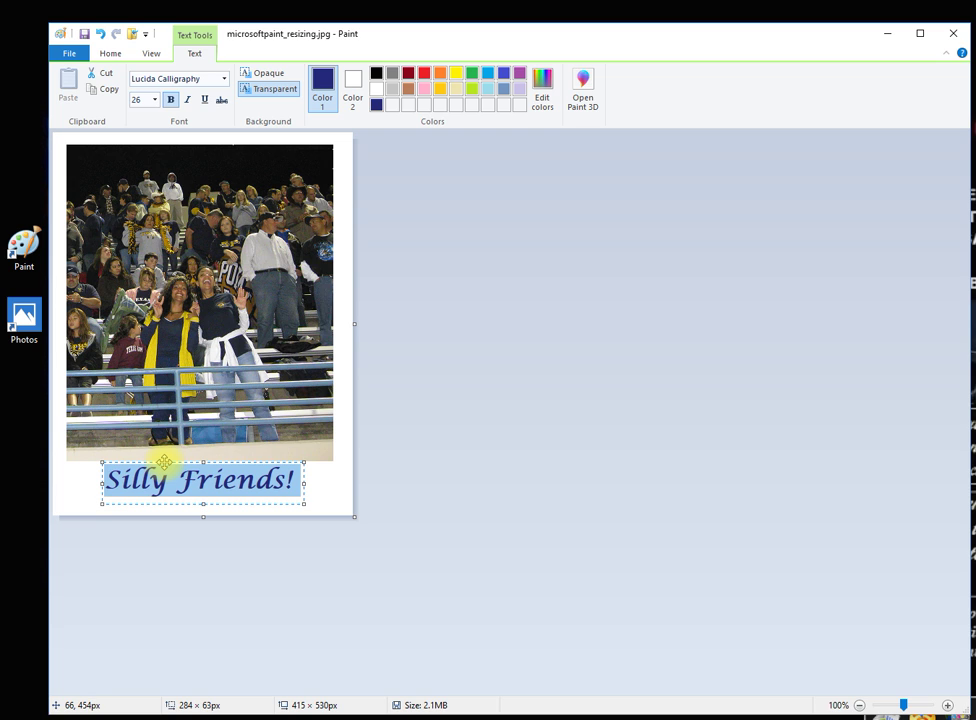
pyautogui.click(473, 512)
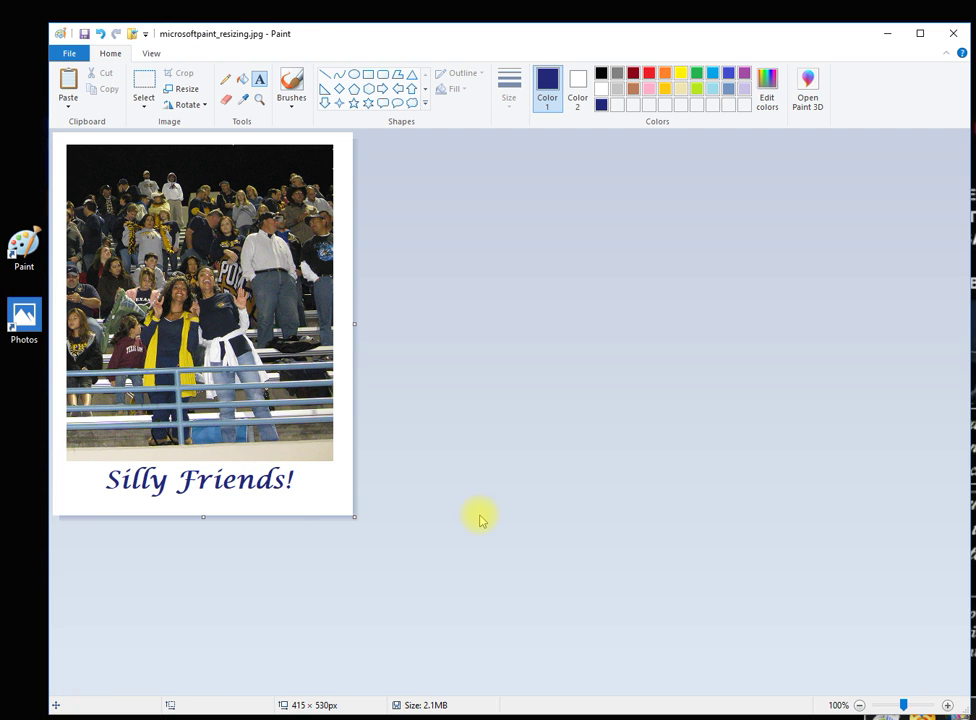